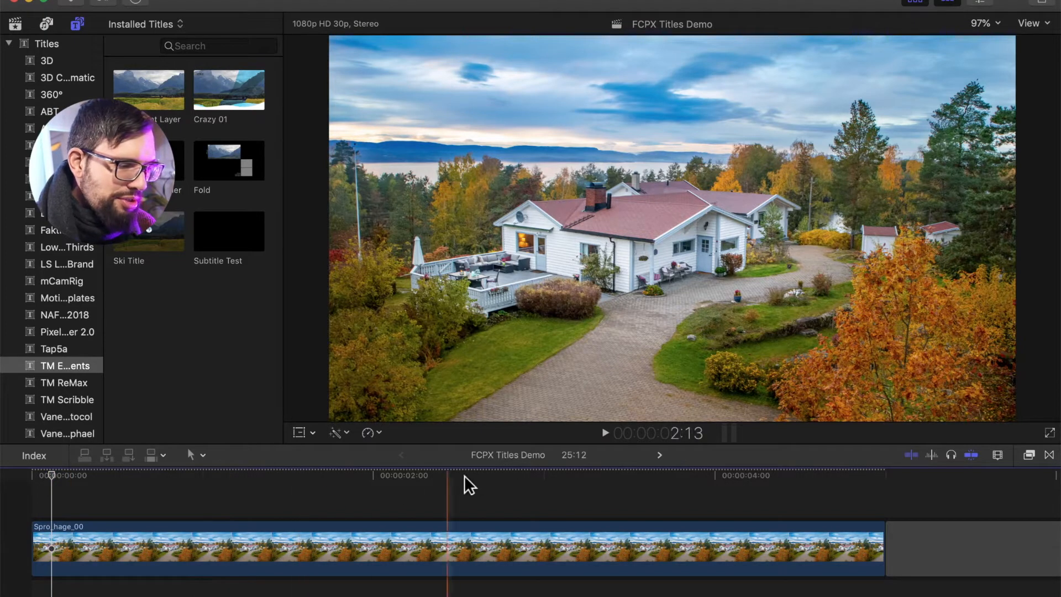
Scrub through the house drone clip in the timeline to preview the footage
click(803, 499)
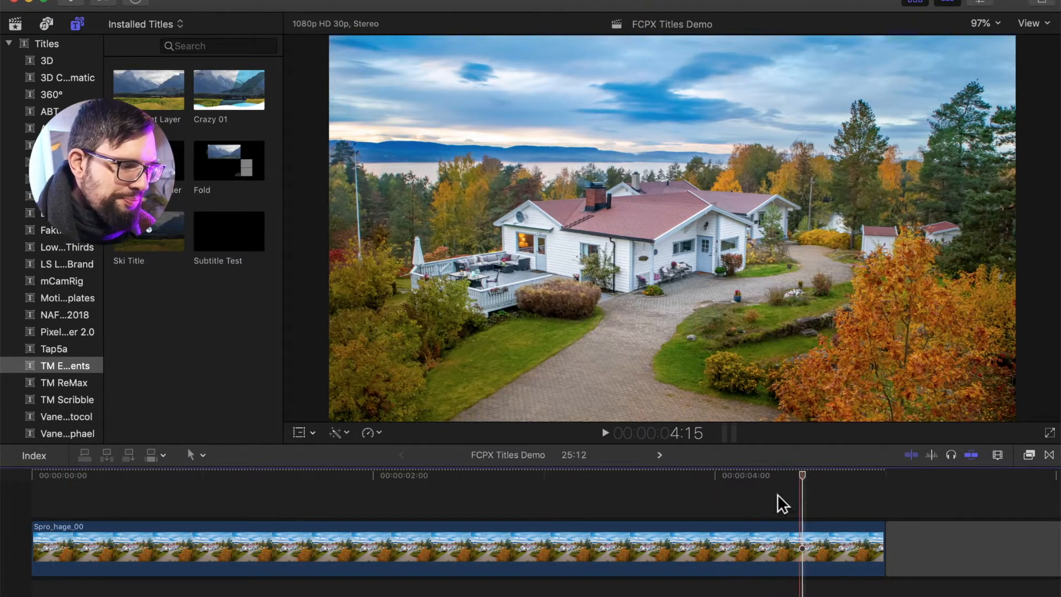
click(221, 496)
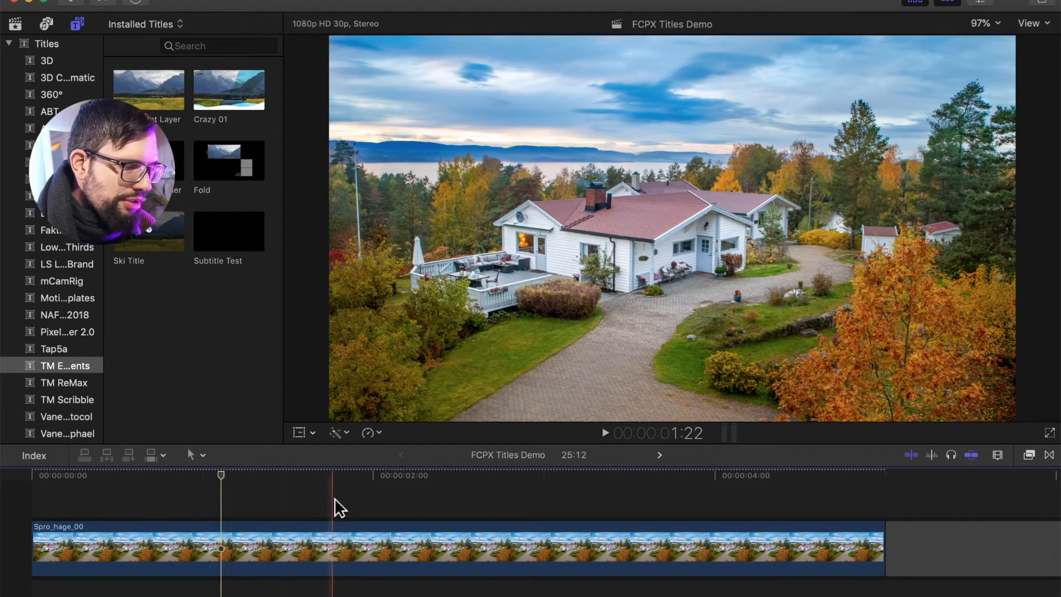
click(380, 496)
click(787, 545)
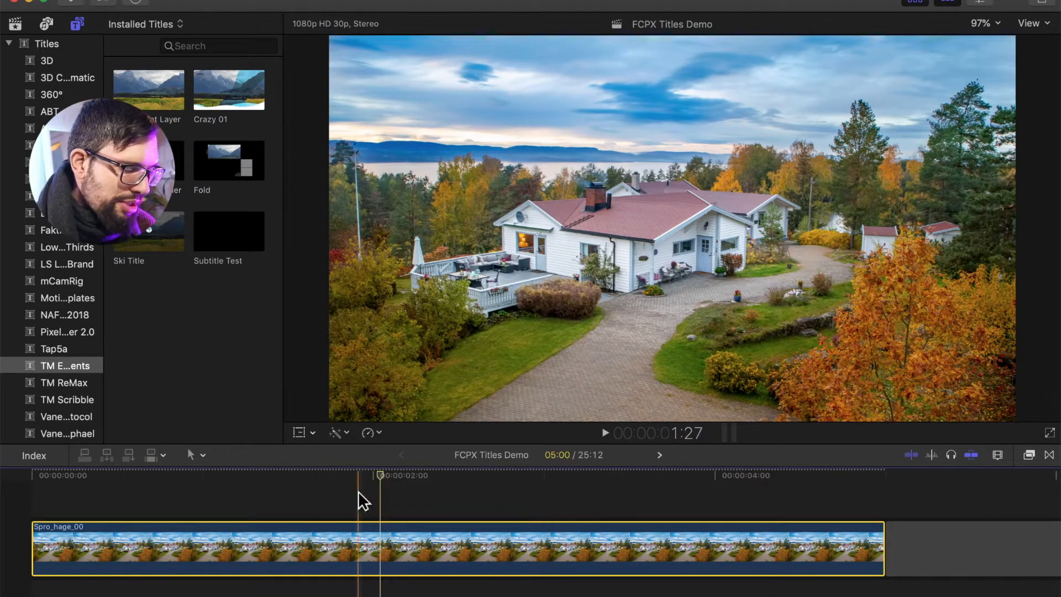
click(294, 494)
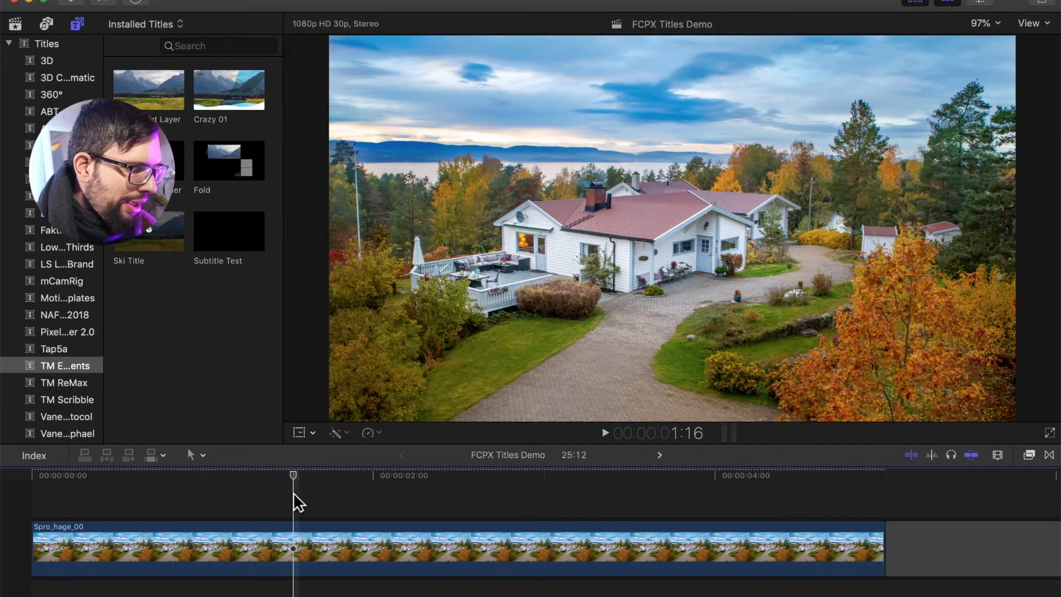
click(142, 496)
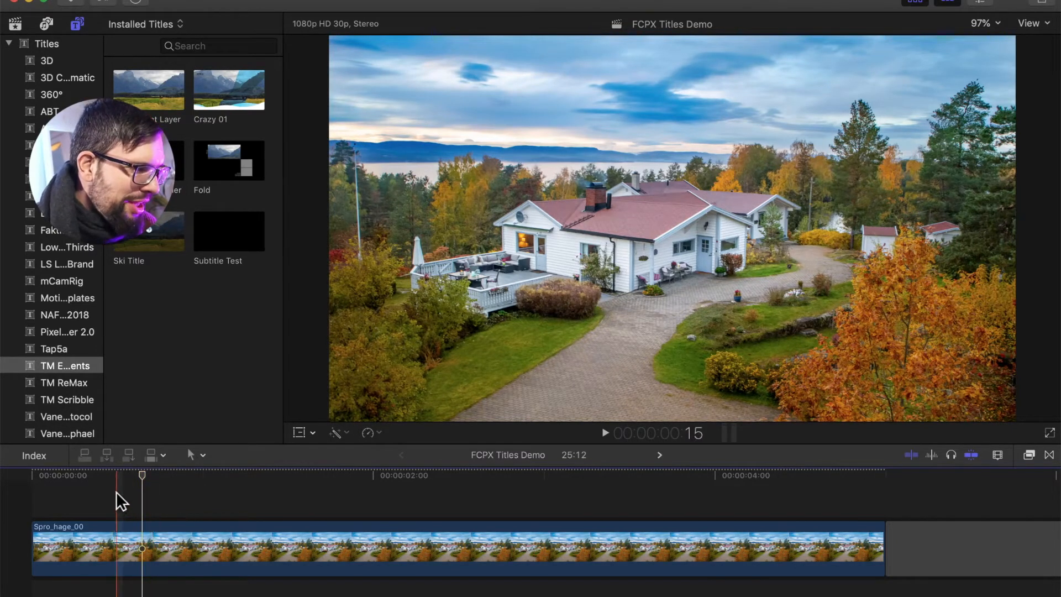
click(36, 491)
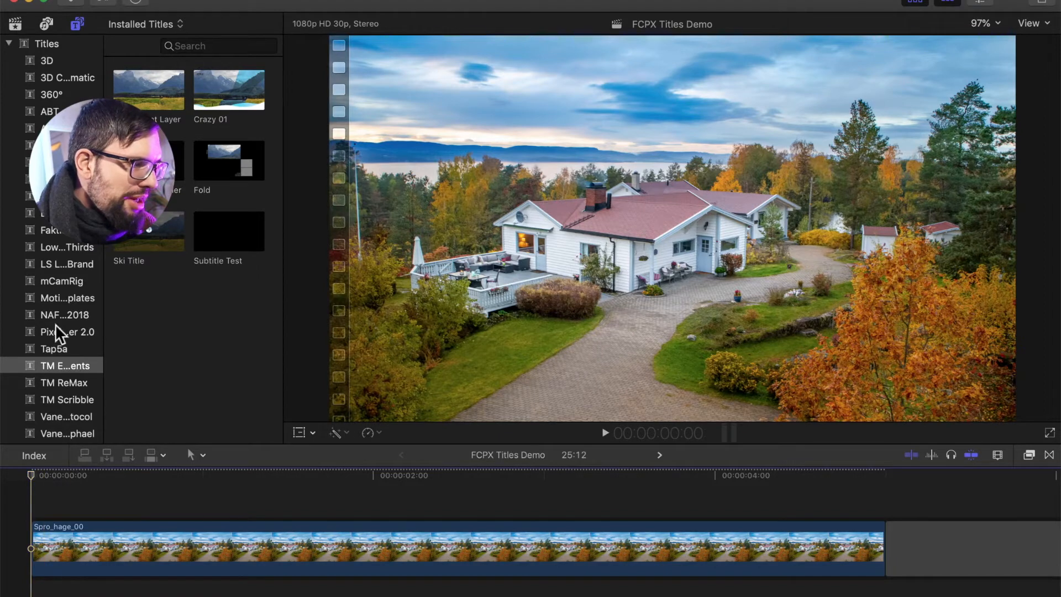
Connect the Crazy 01 title from the installed titles to the timeline at the start of the clip
scroll(64, 276, down, 2)
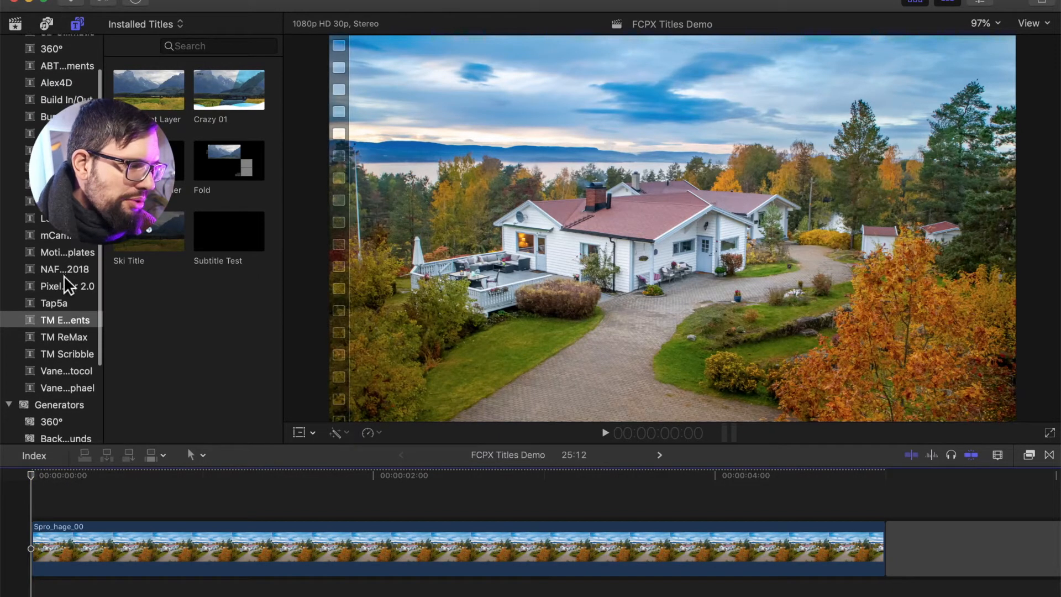
click(224, 83)
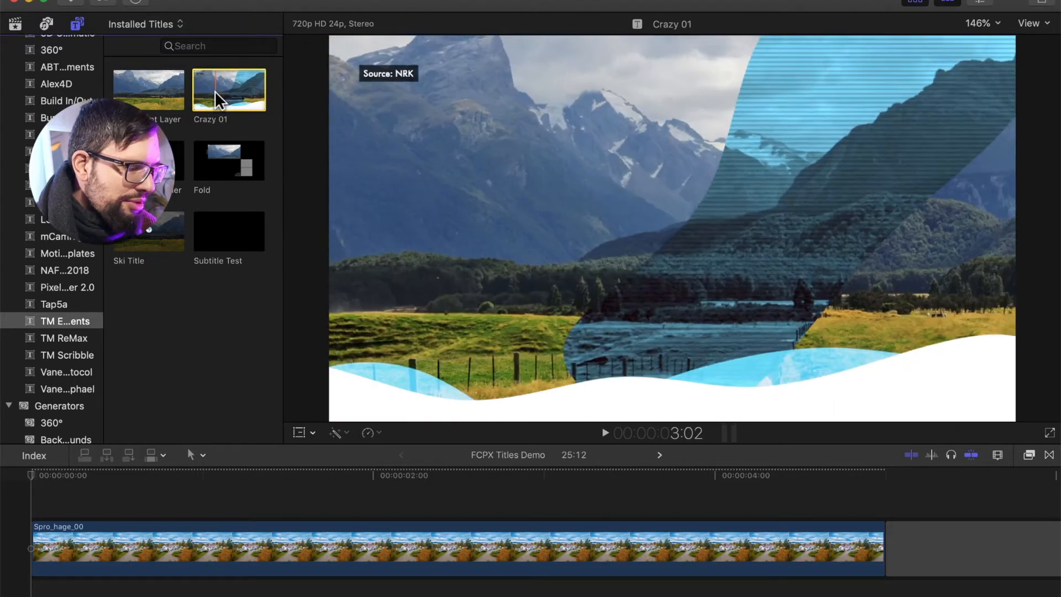
key(q)
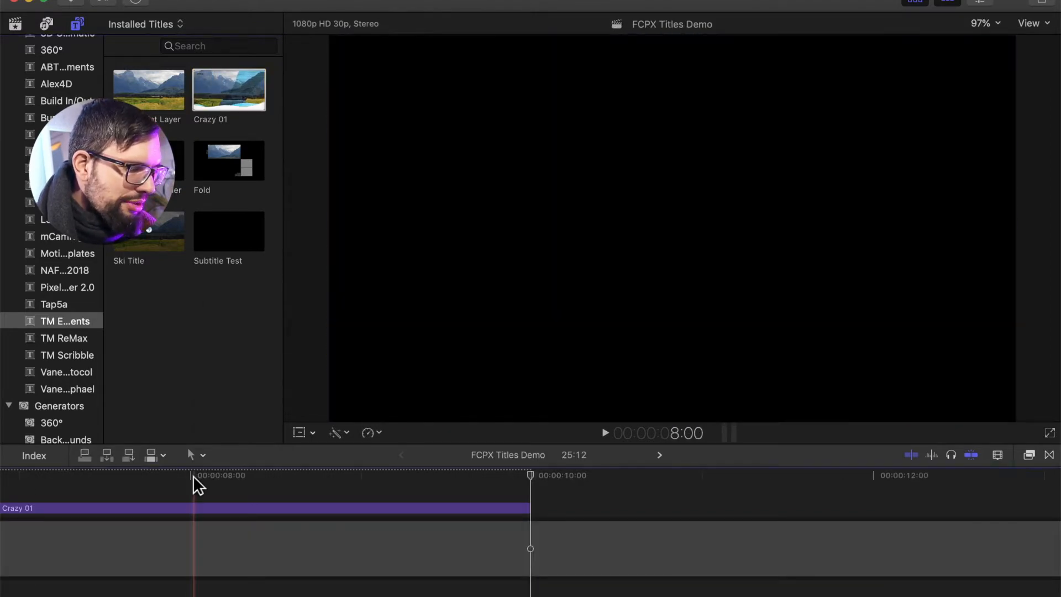
Trim the Crazy 01 title's end so it ends with the house clip
click(187, 488)
scroll(187, 487, left, 7)
scroll(186, 487, left, 5)
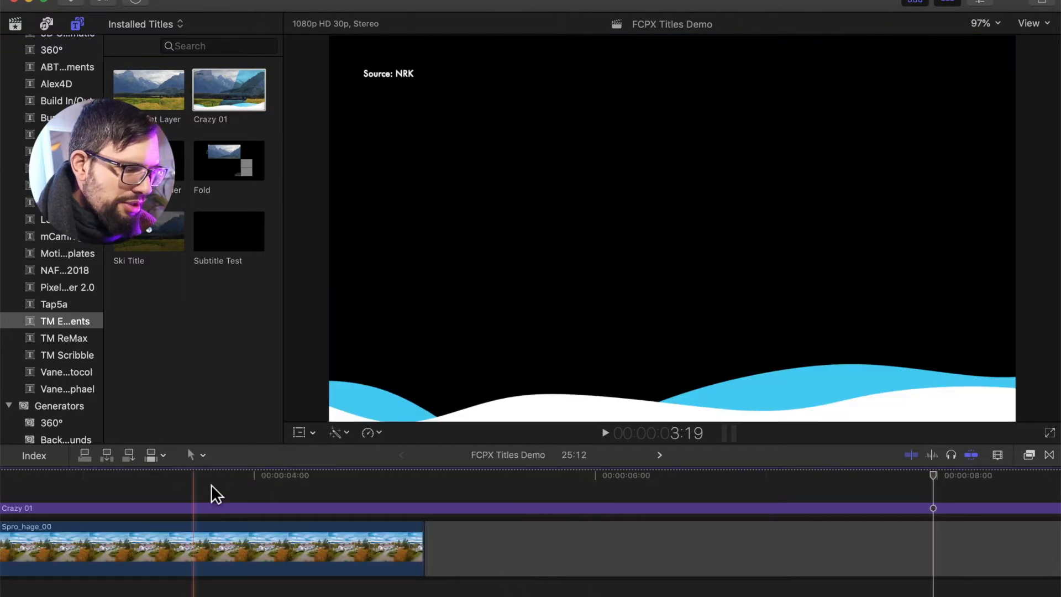
key(alt+])
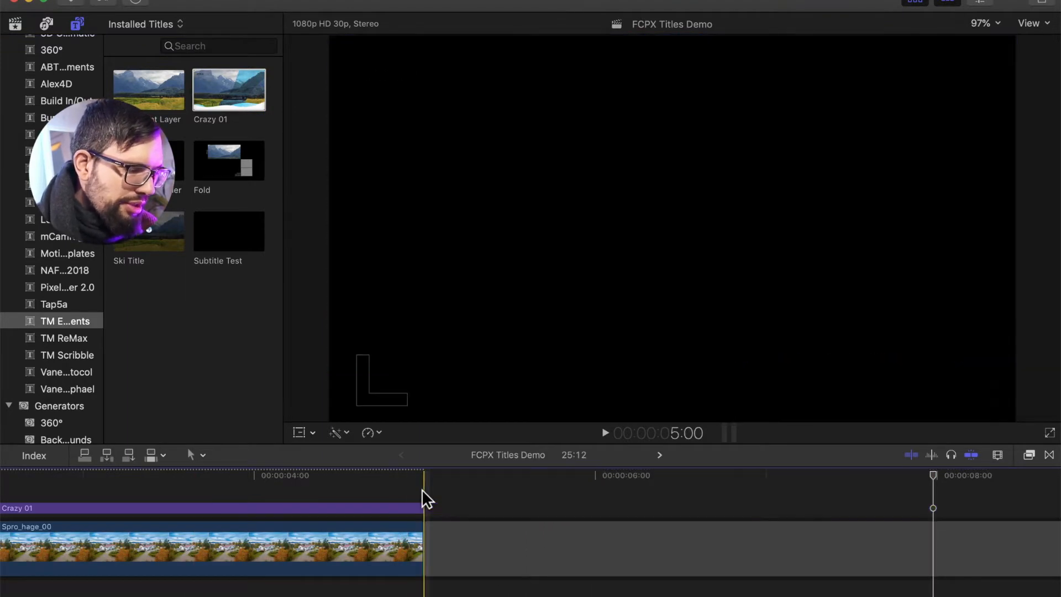
Play the timeline from the start to preview the Crazy 01 title over the house clip
click(422, 489)
key(shift+z)
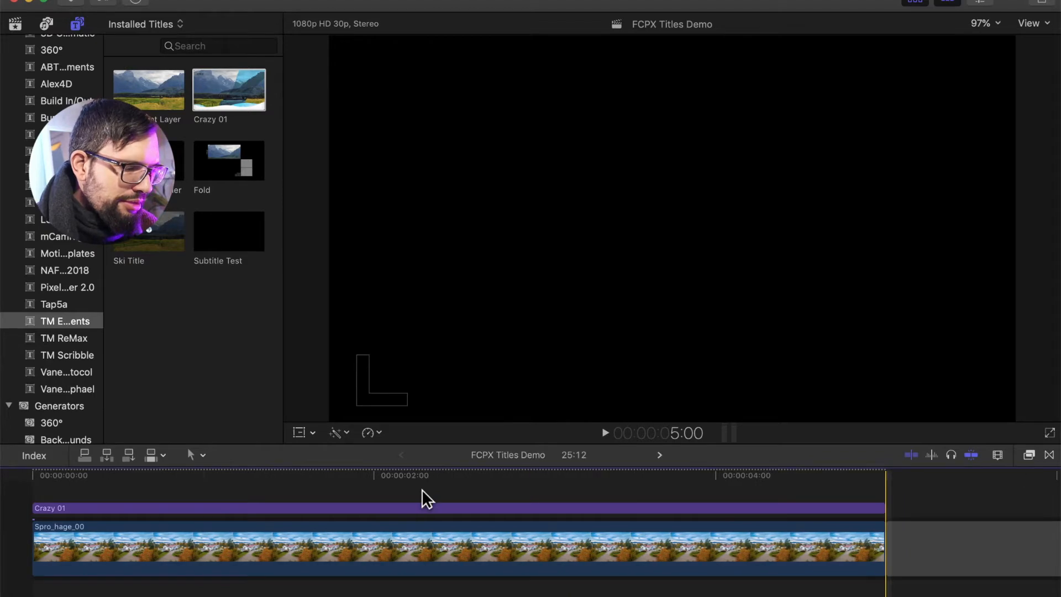
click(373, 492)
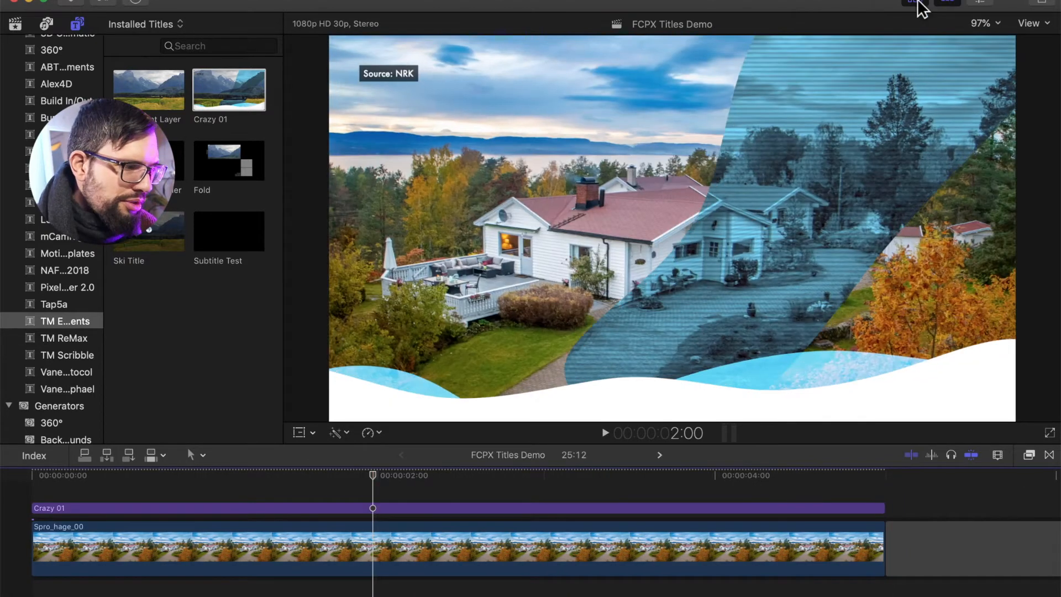
click(917, 4)
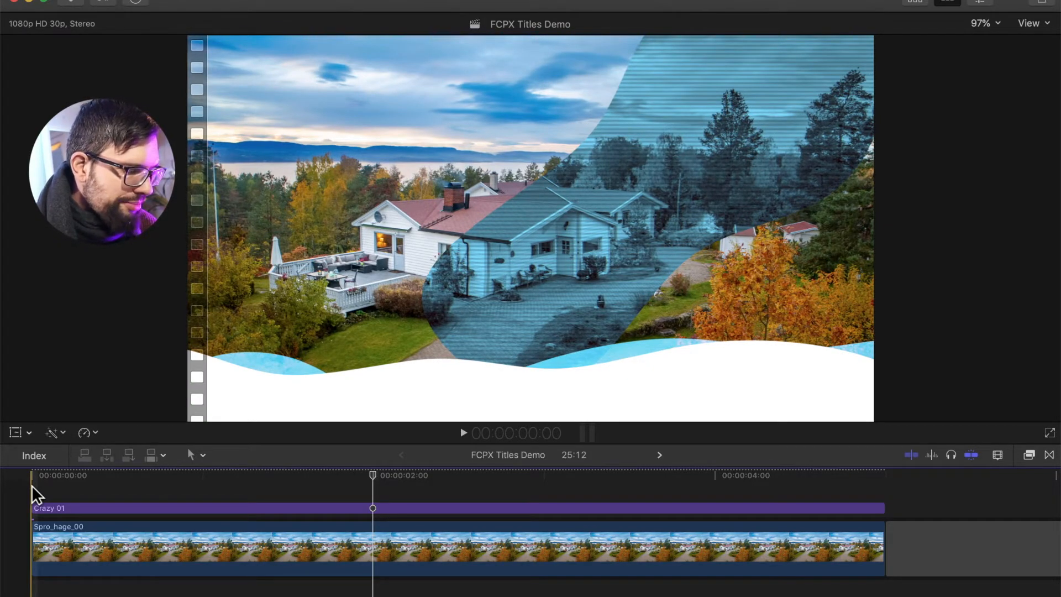
key(space)
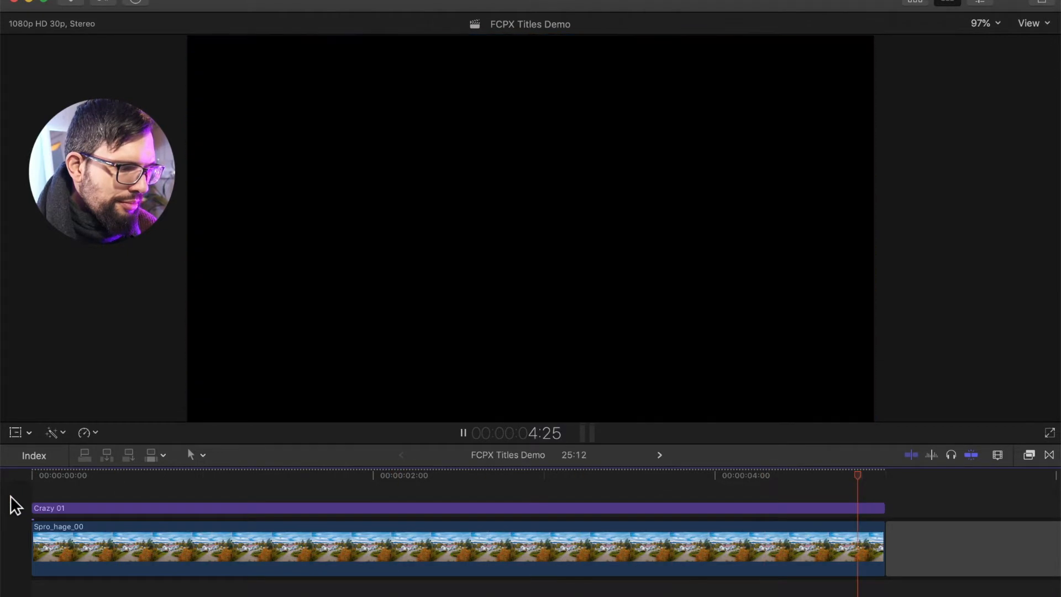
key(space)
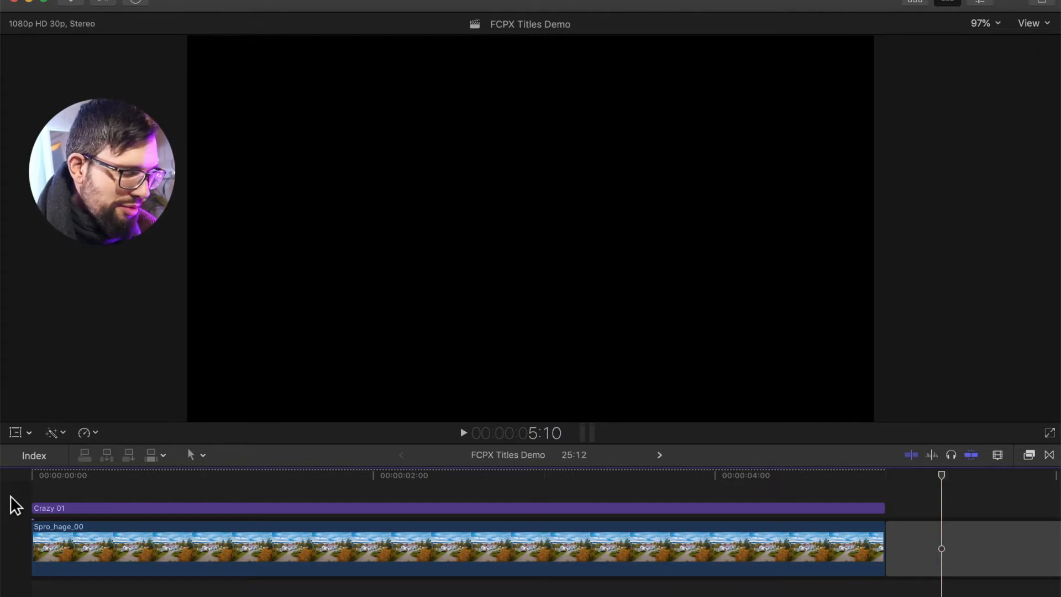
click(31, 490)
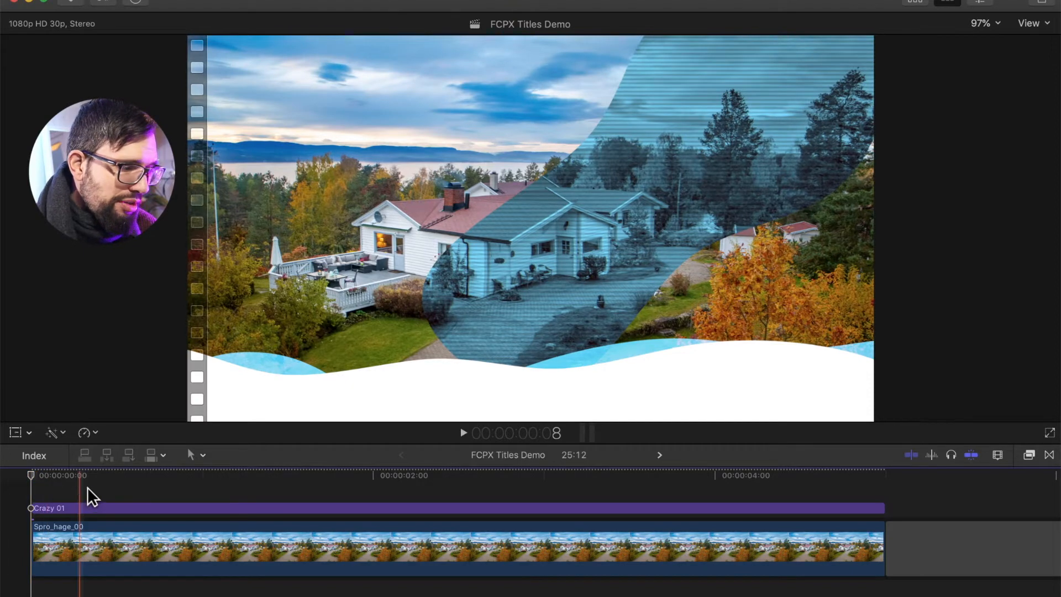
click(127, 484)
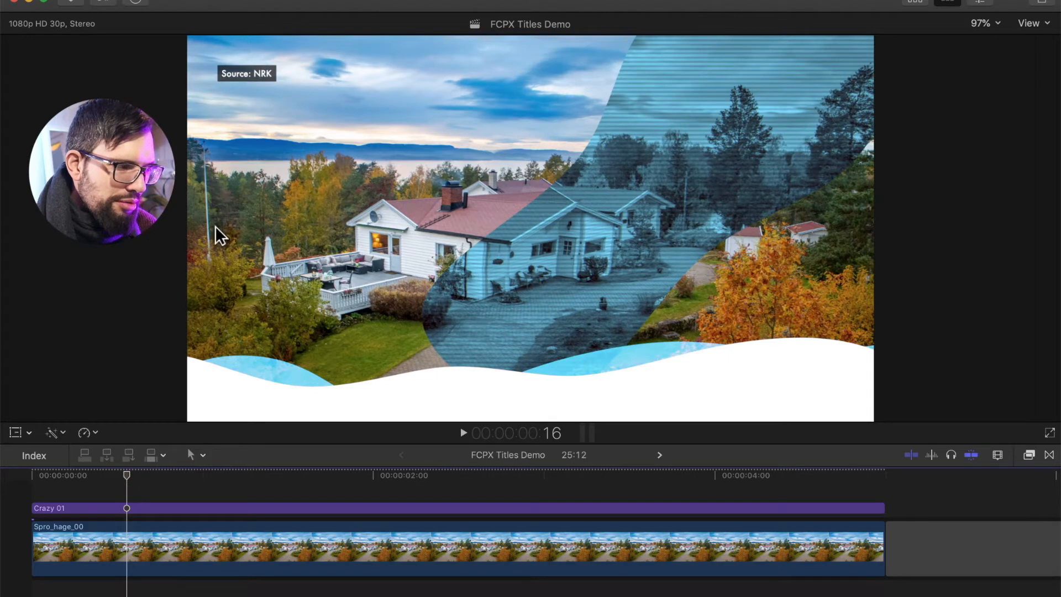
Replace NRK in the title's source credit text with the creator's name
click(267, 76)
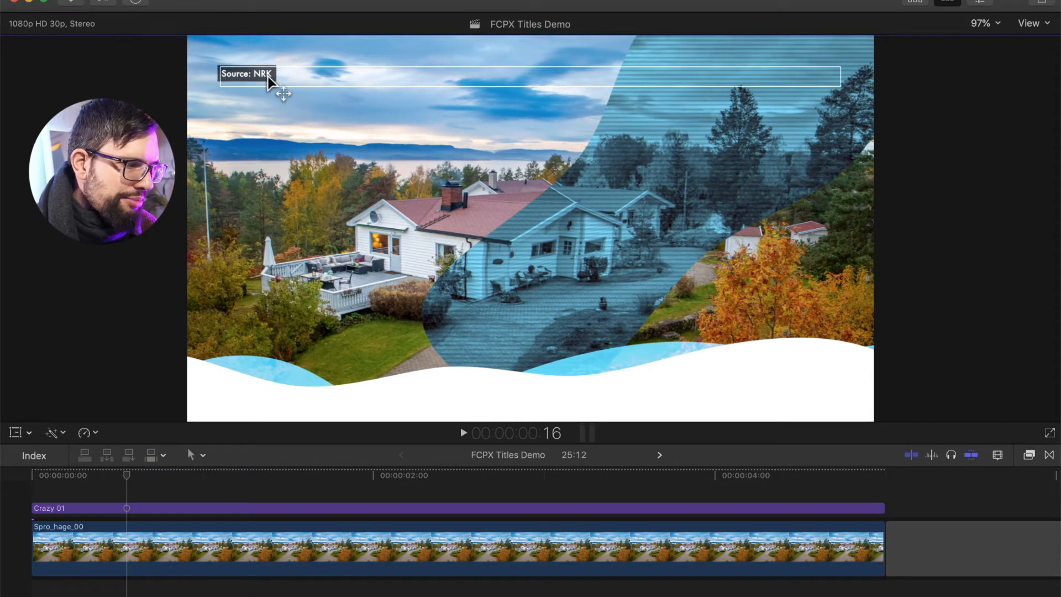
double_click(268, 76)
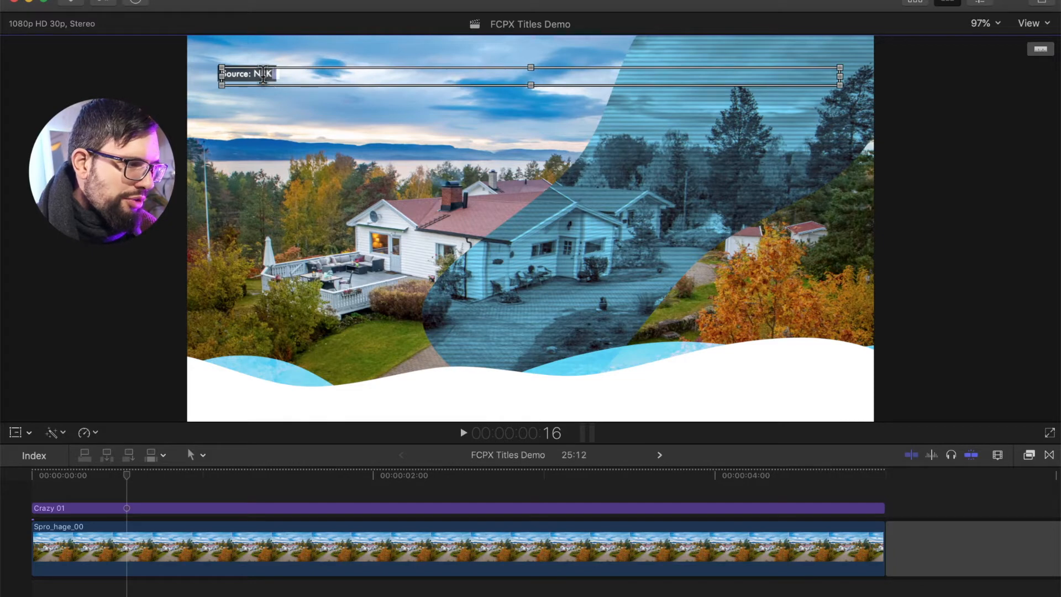
double_click(263, 74)
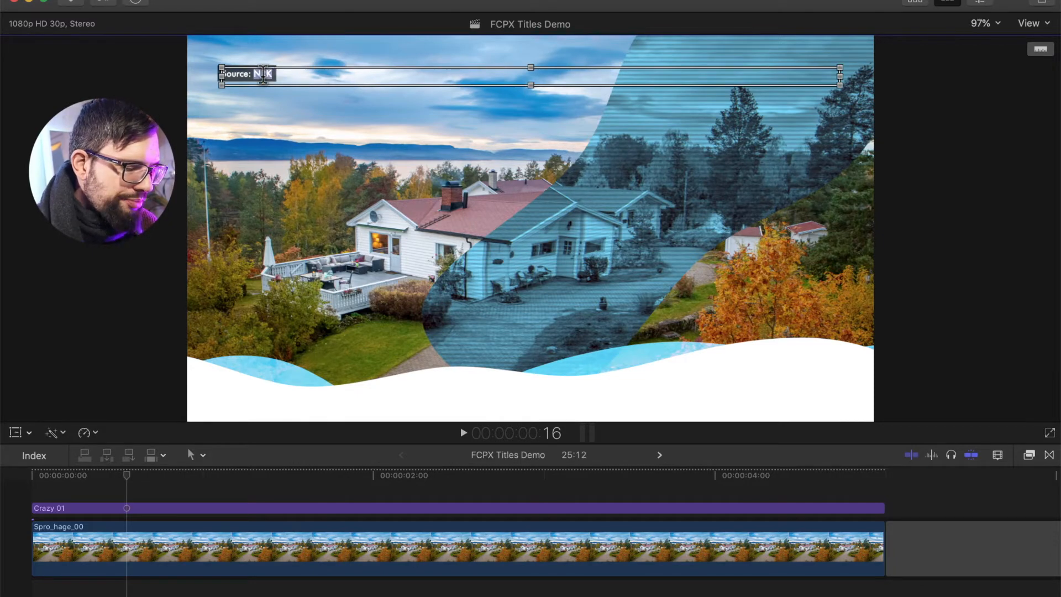
text(Tob)
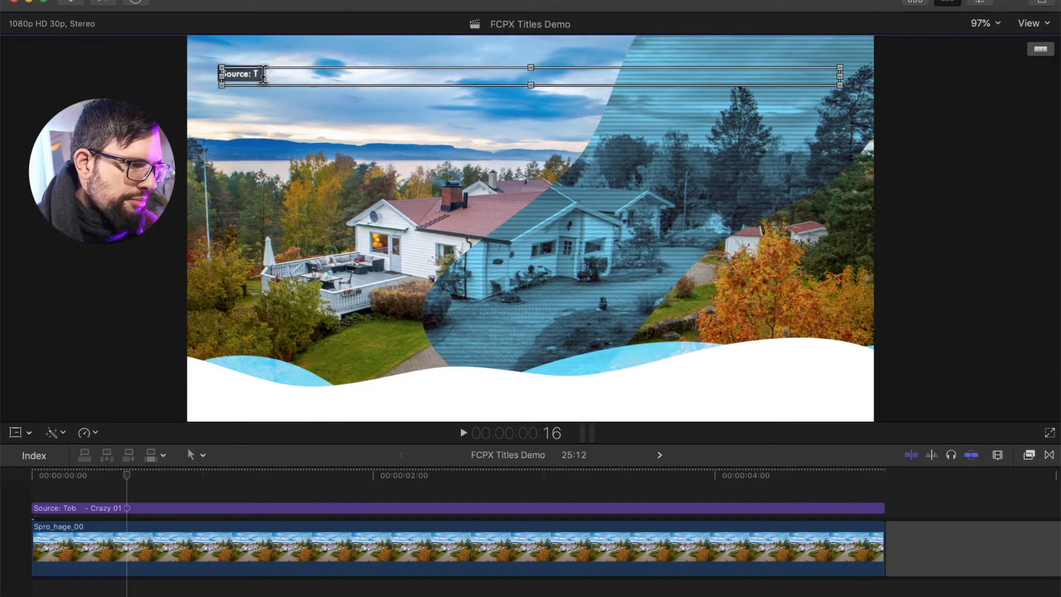
text(ias Michel)
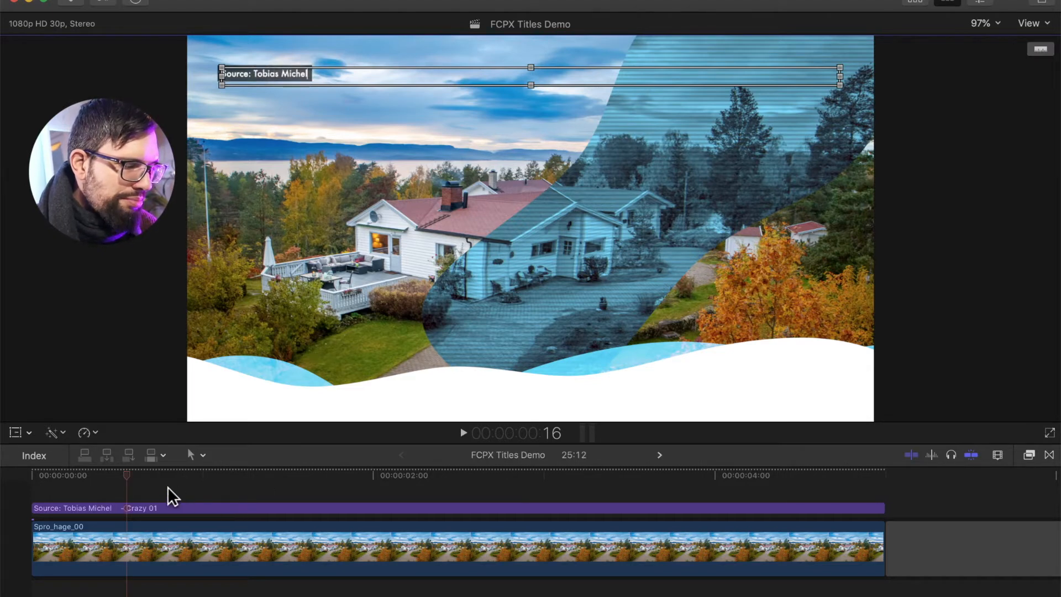
Play back the timeline from the start to review the edited source credit
click(138, 486)
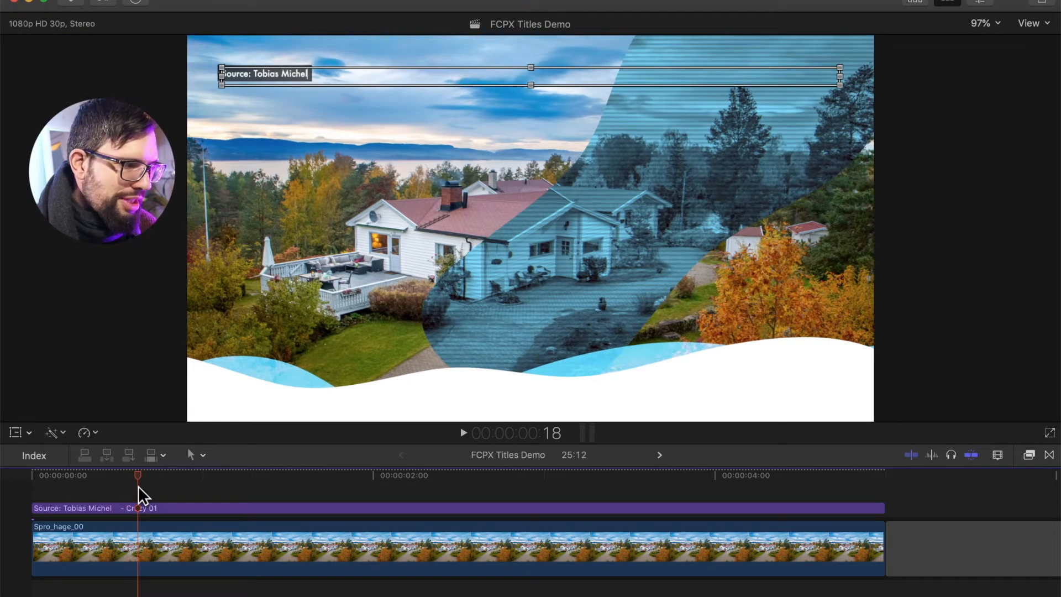
click(107, 491)
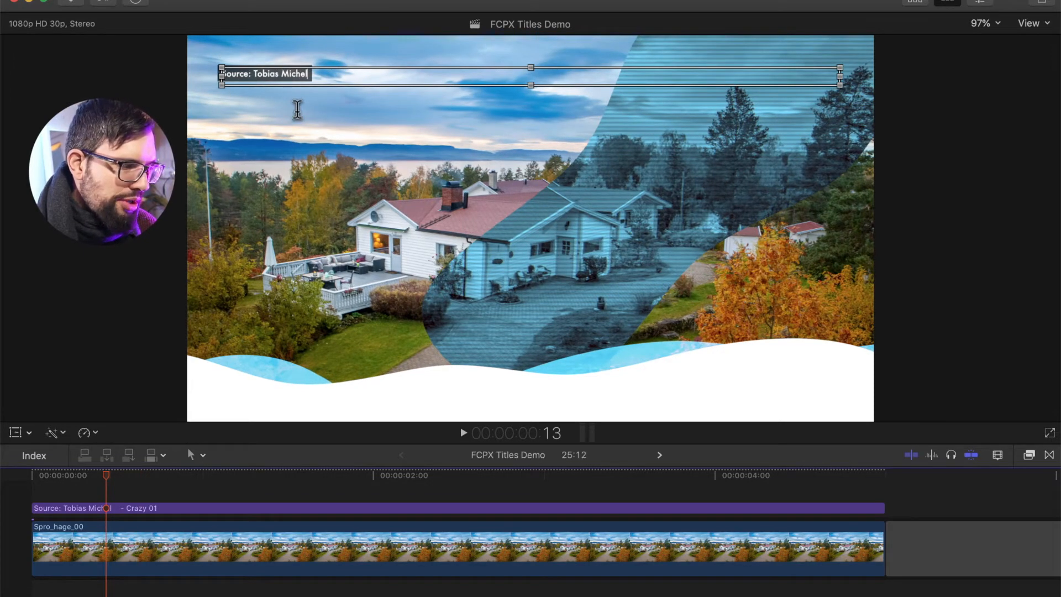
click(38, 479)
click(51, 549)
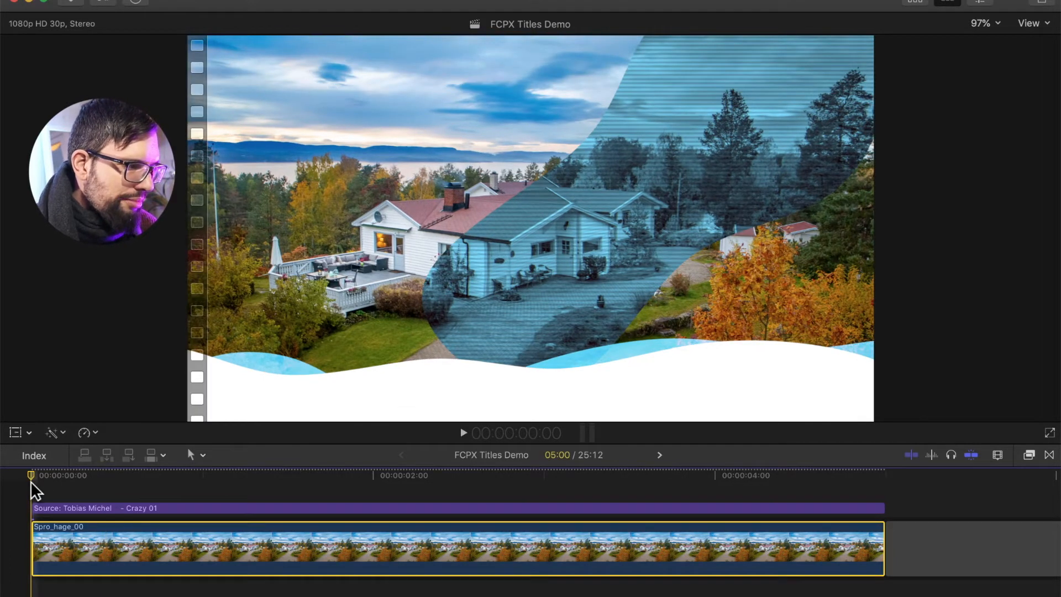
key(space)
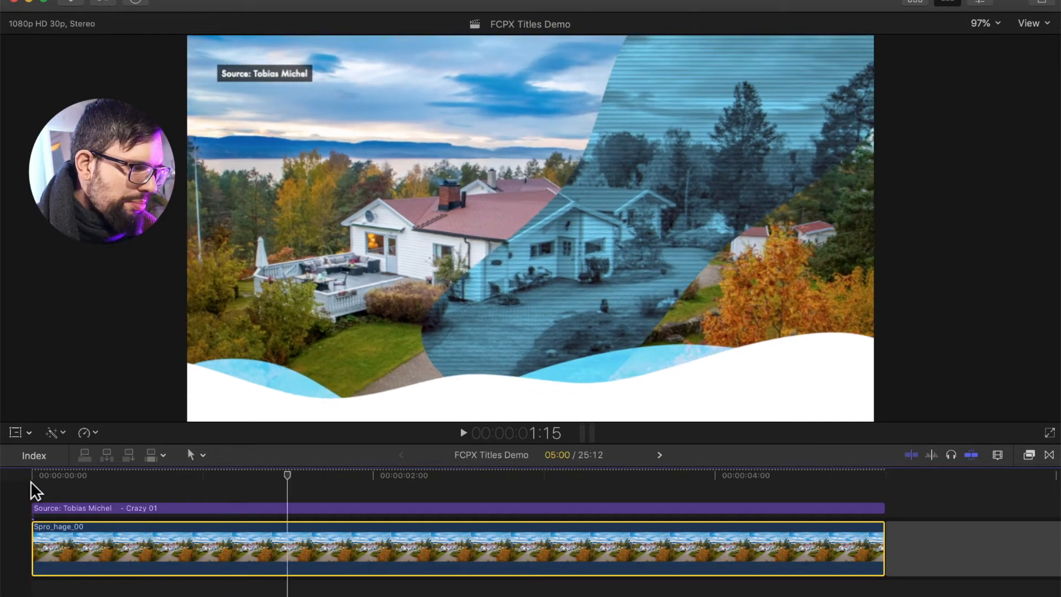
click(31, 482)
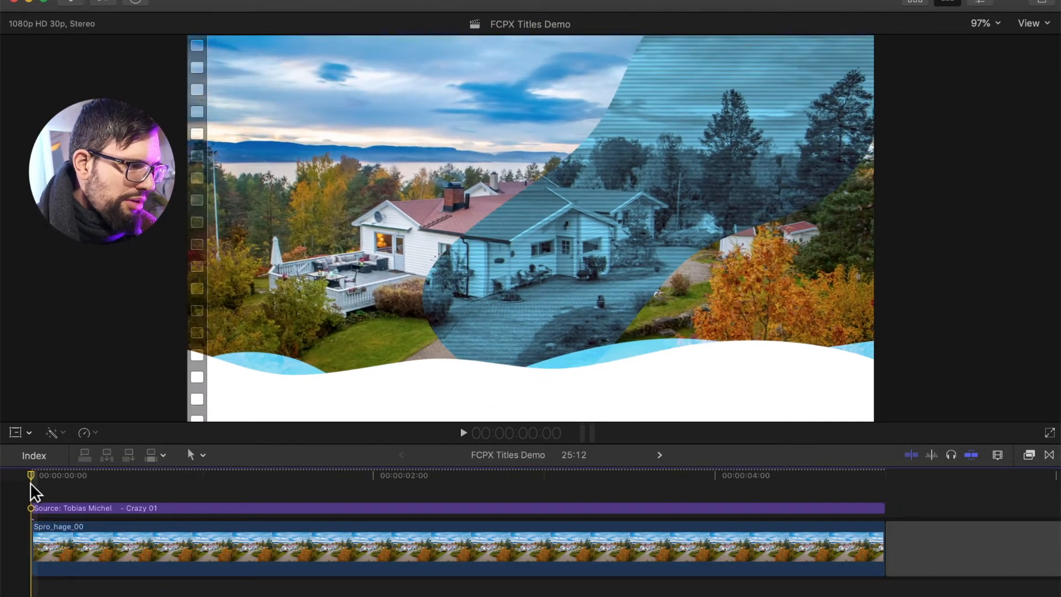
key(space)
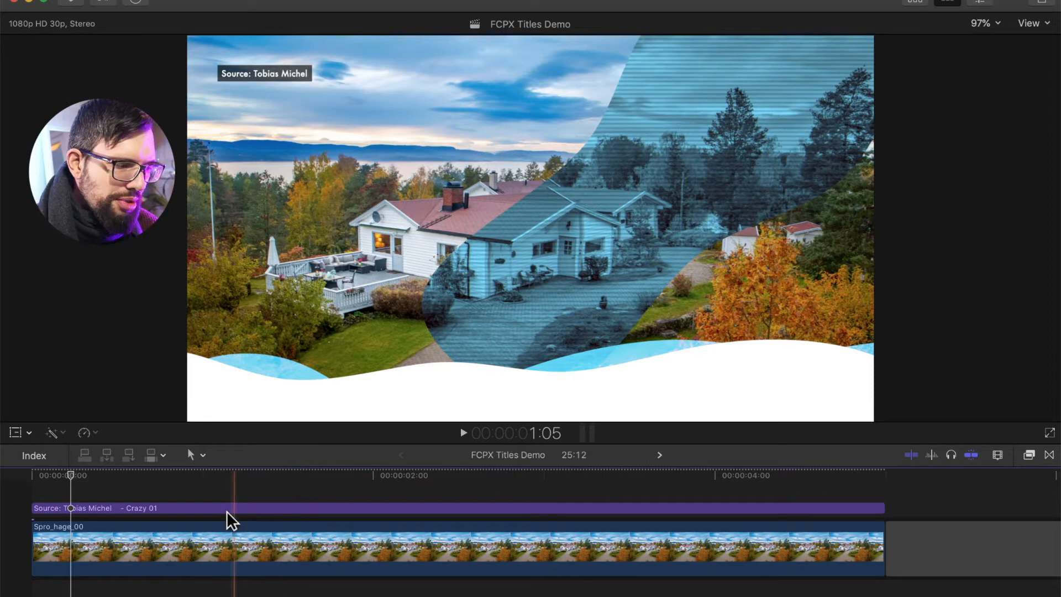
Set the title's Source Background Color to yellow in the inspector's published parameters
click(206, 506)
key(super+4)
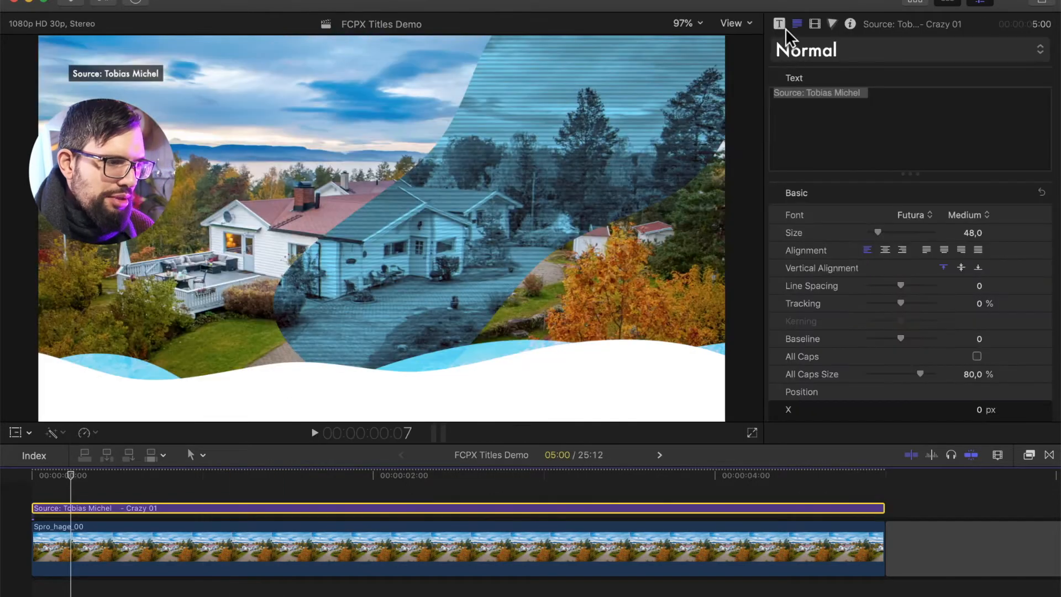
click(779, 24)
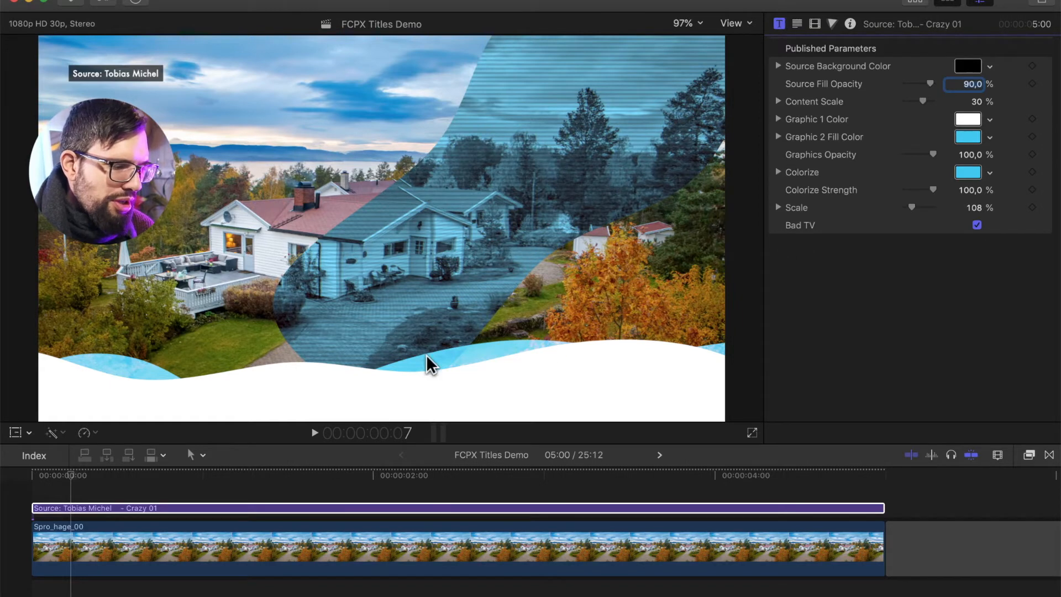
click(302, 486)
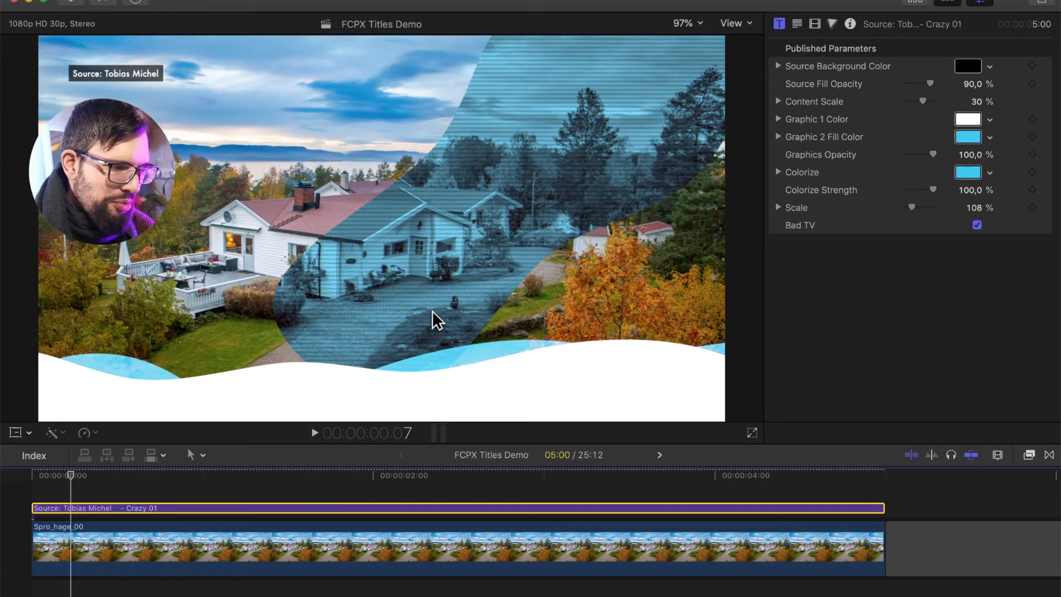
click(968, 66)
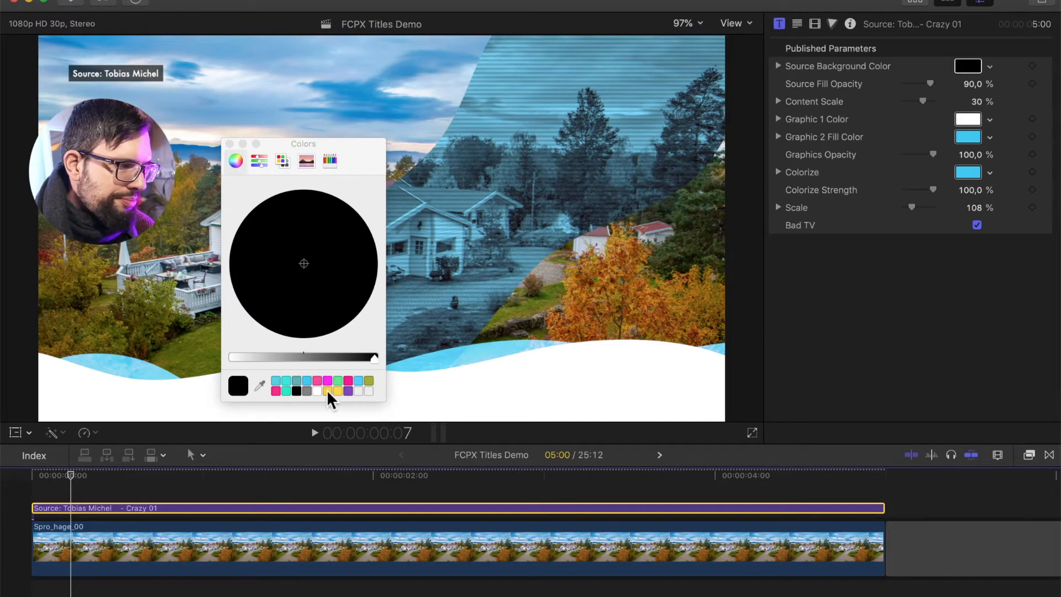
click(328, 391)
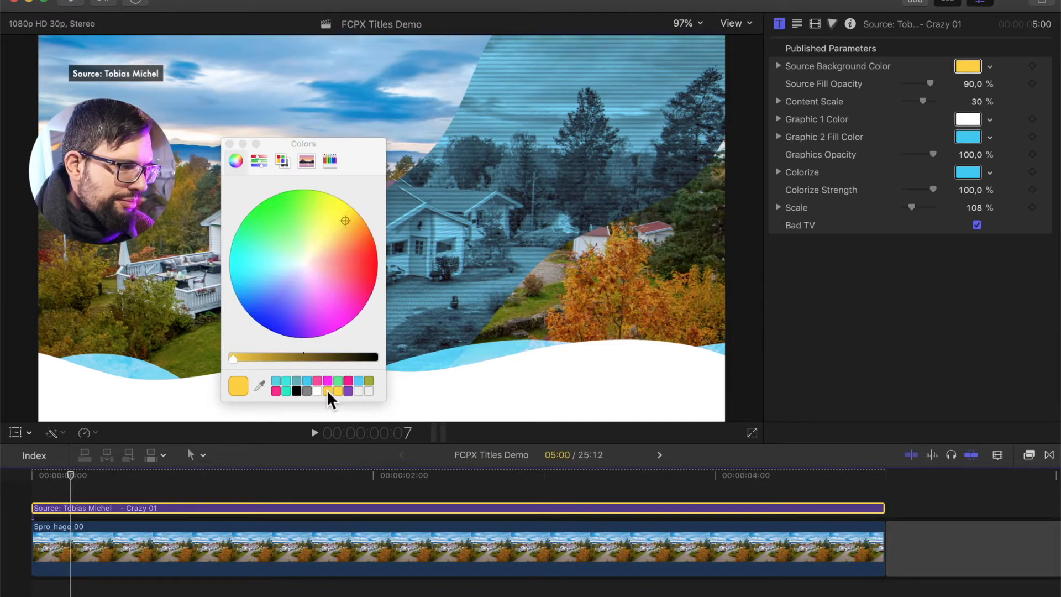
click(229, 144)
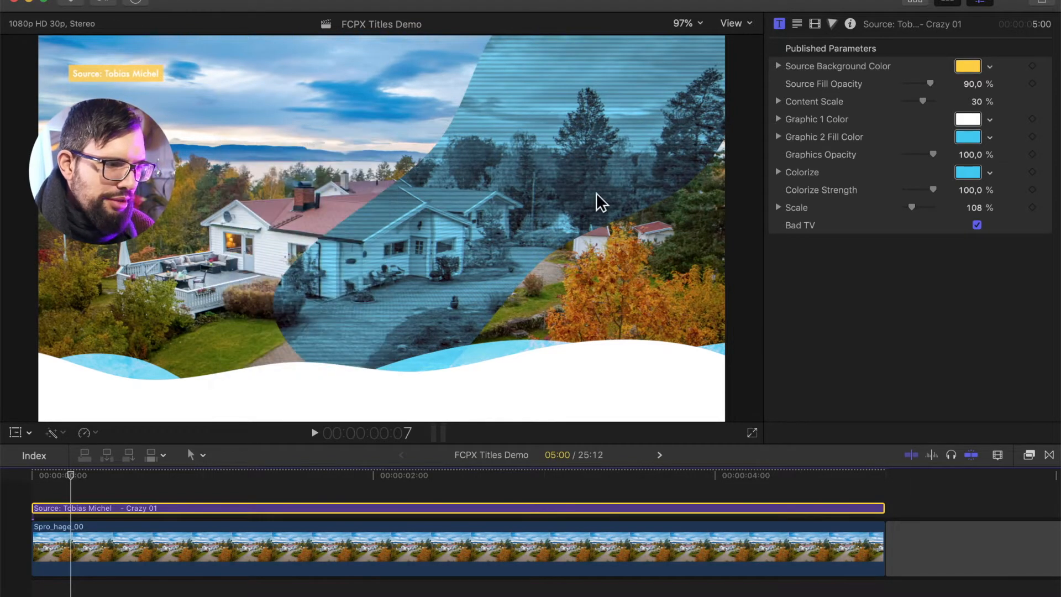
Set the title's Source Fill Opacity to 44,49 % and its Content Scale to 11 %
click(933, 83)
mouse_move(932, 84)
mouse_down()
mouse_move(908, 84)
mouse_move(920, 85)
mouse_up()
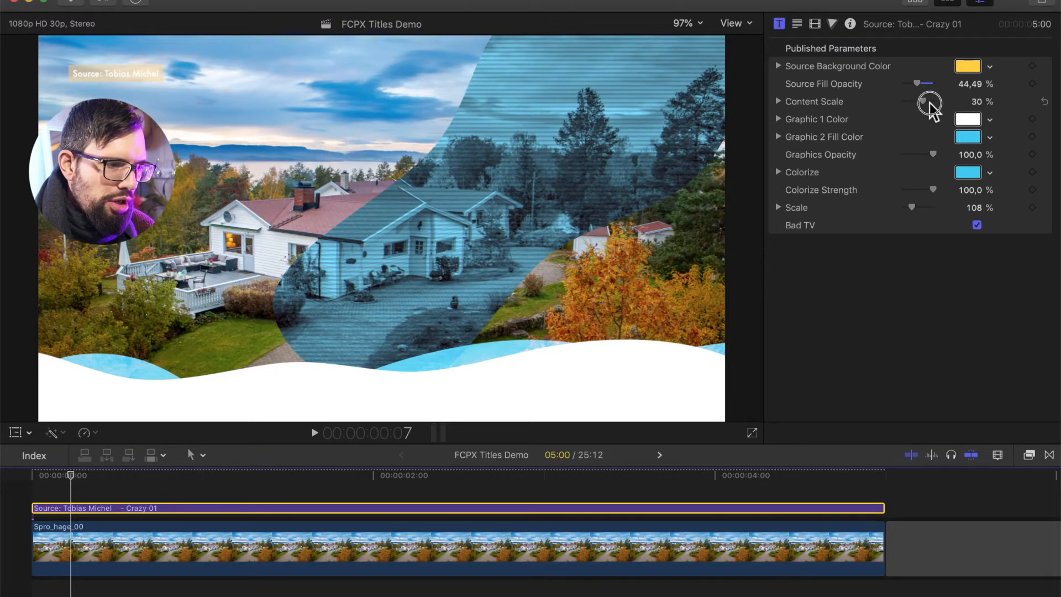
drag(930, 103, 938, 107)
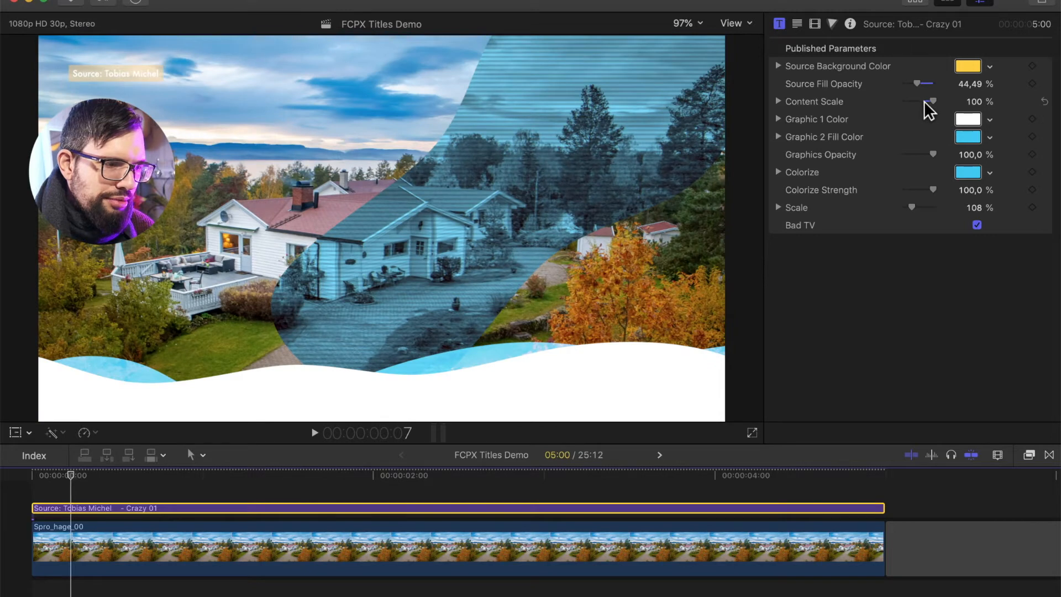
drag(925, 104, 920, 106)
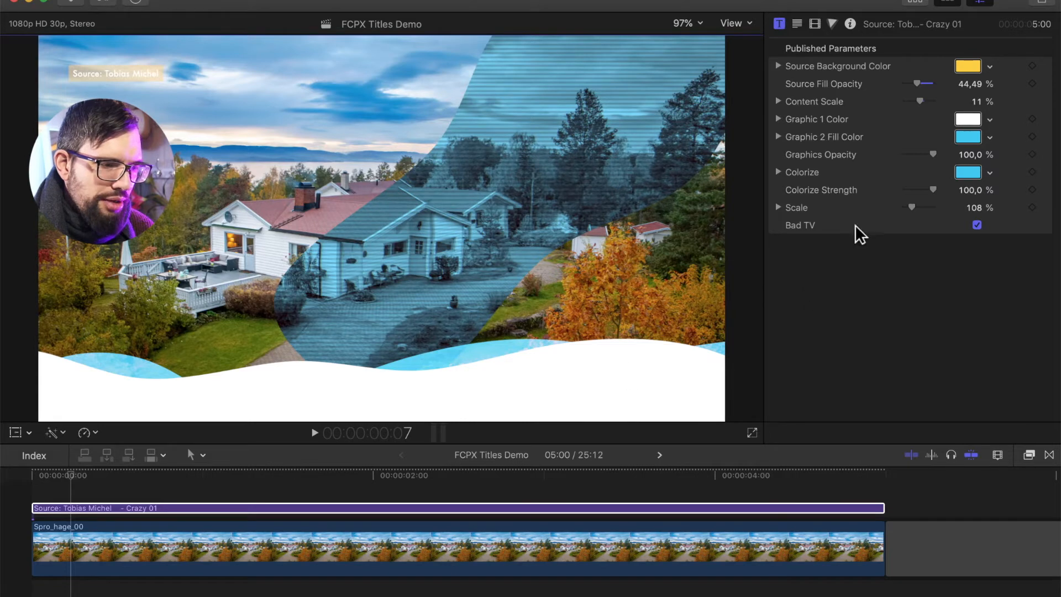
Change the title's Graphic 1 Color to yellow from the color swatches
click(968, 119)
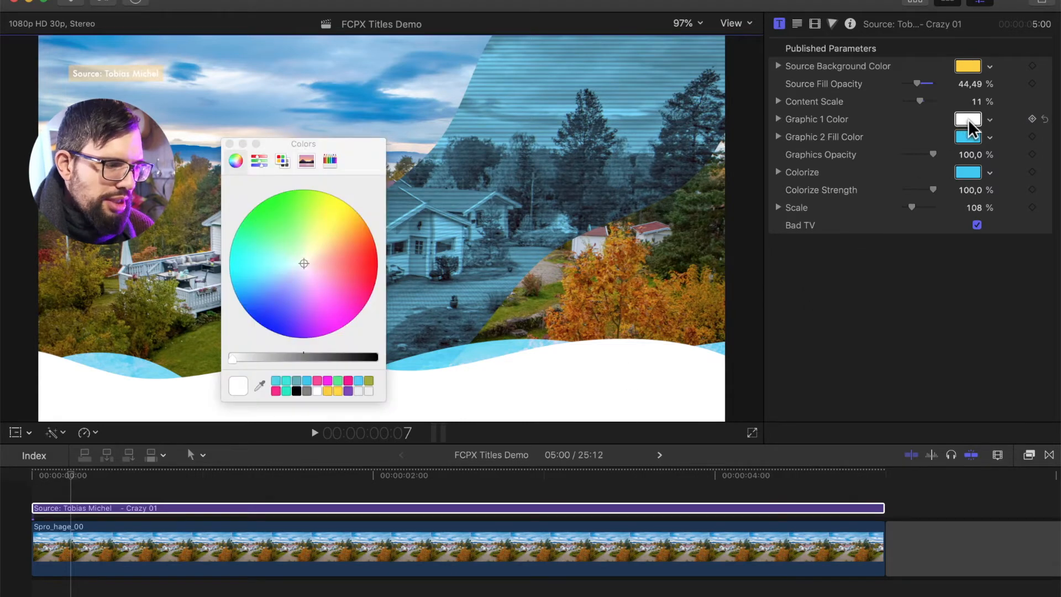
click(328, 391)
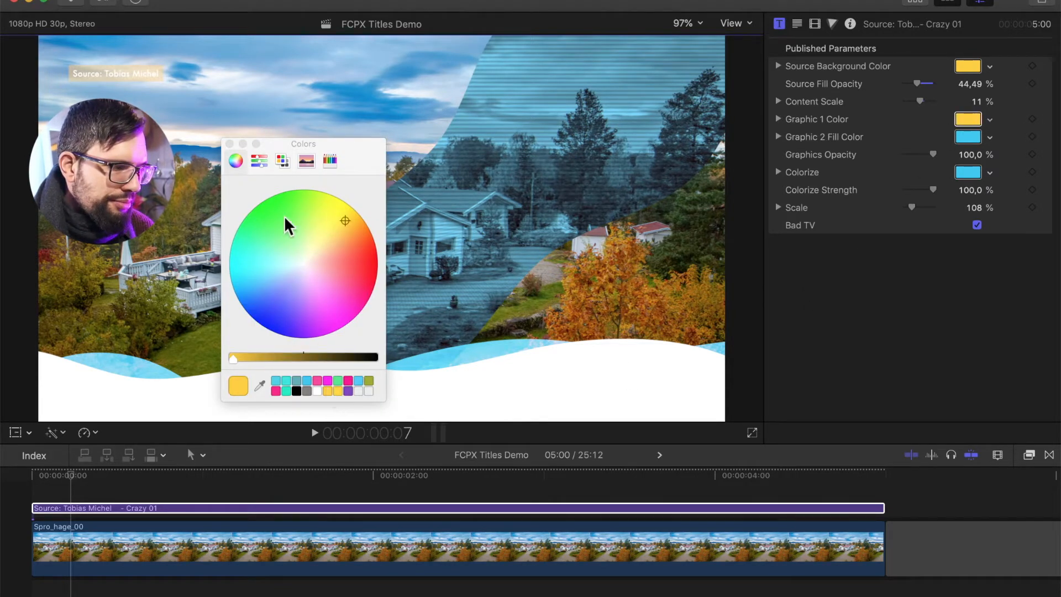
click(229, 144)
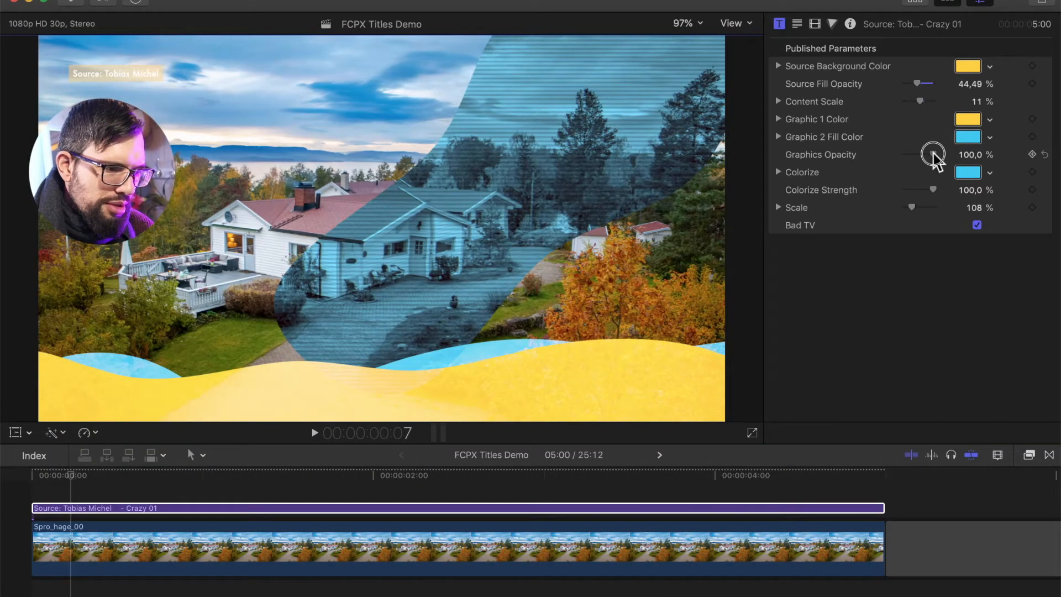
Lower the title's Graphics Opacity to 59,99 %
drag(933, 156, 922, 157)
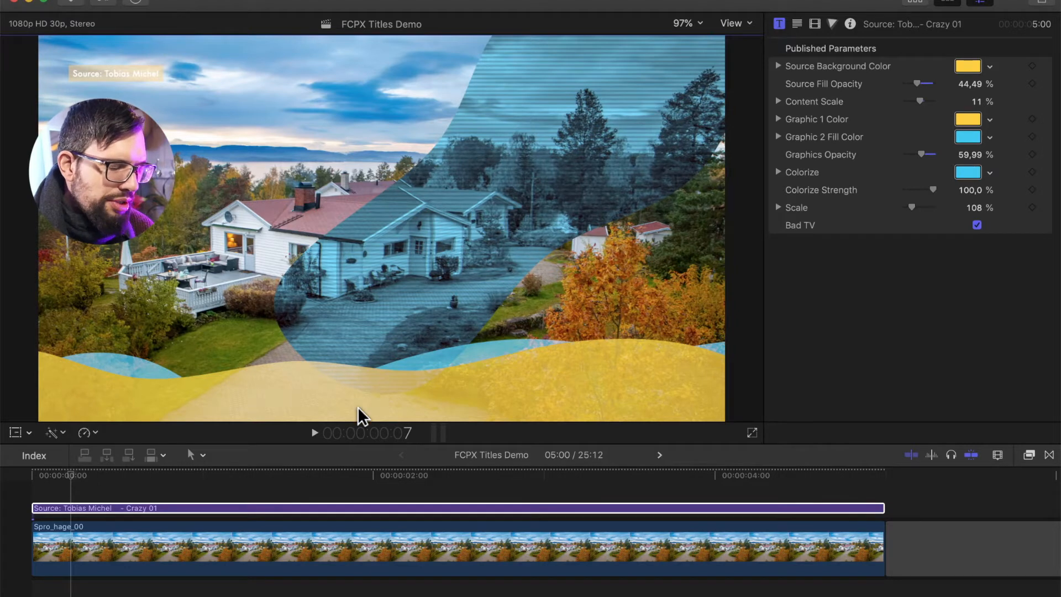
click(260, 476)
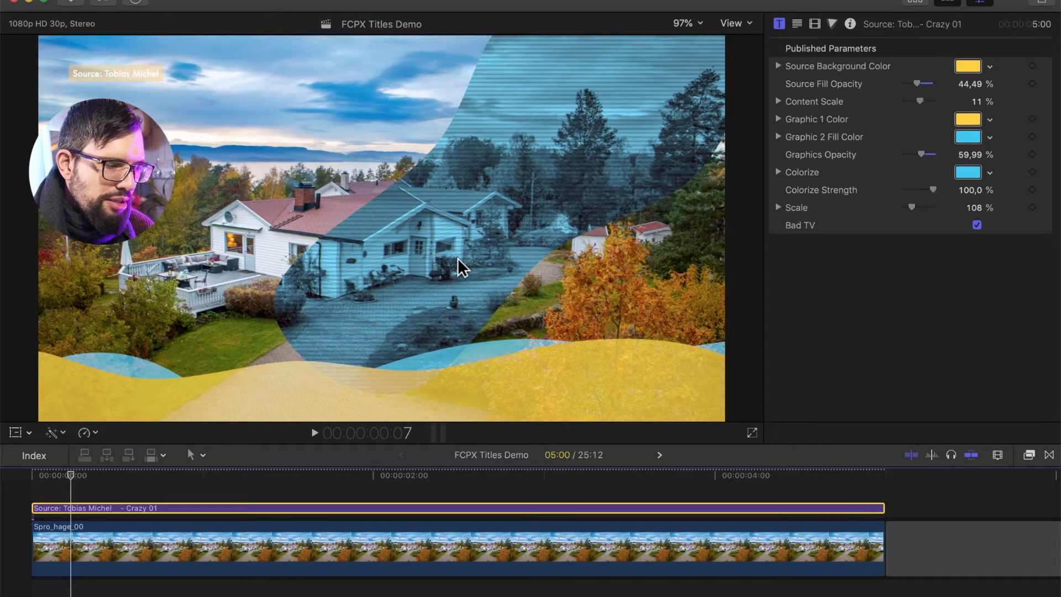
Try green and magenta Colorize colors on the title, then reset Colorize to its default
click(967, 172)
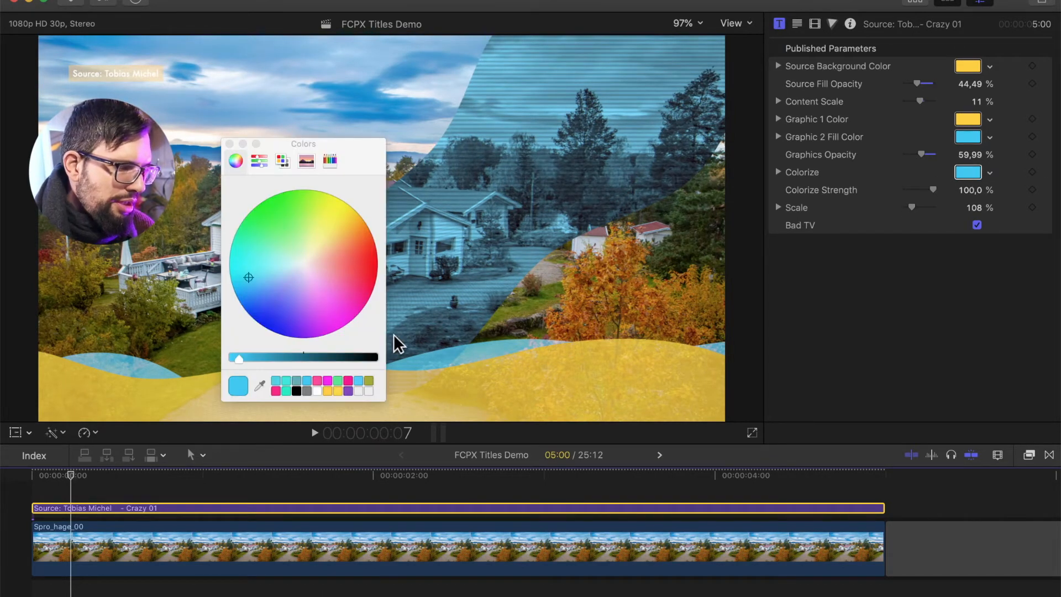
click(338, 380)
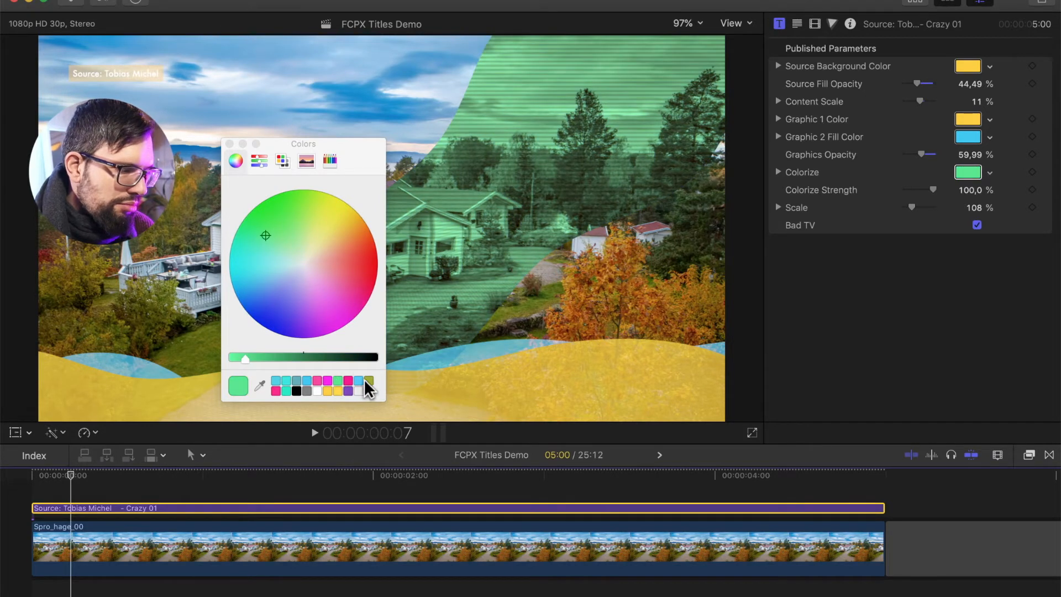
click(327, 381)
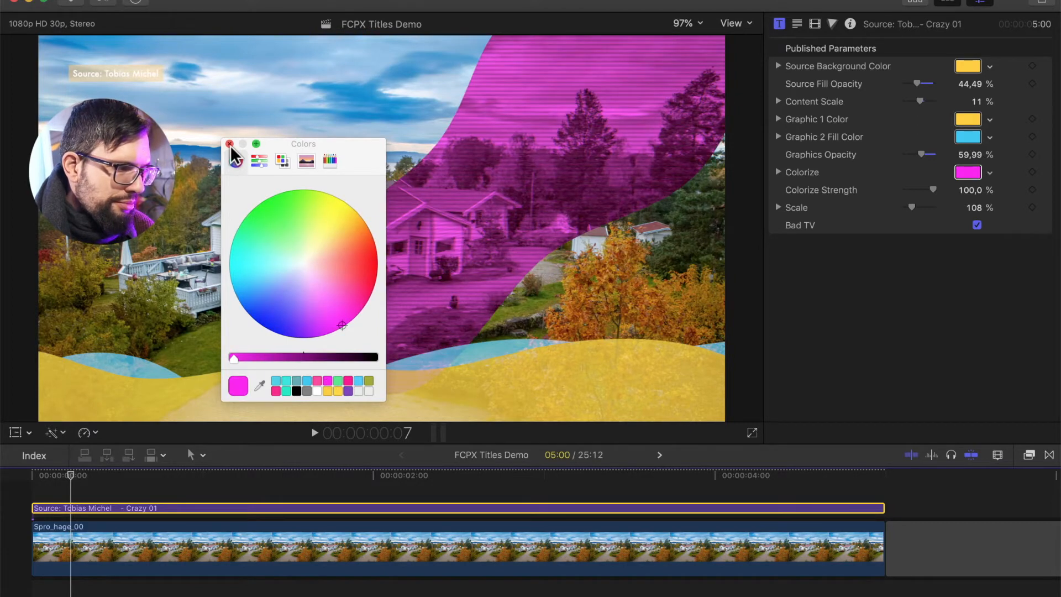
click(230, 144)
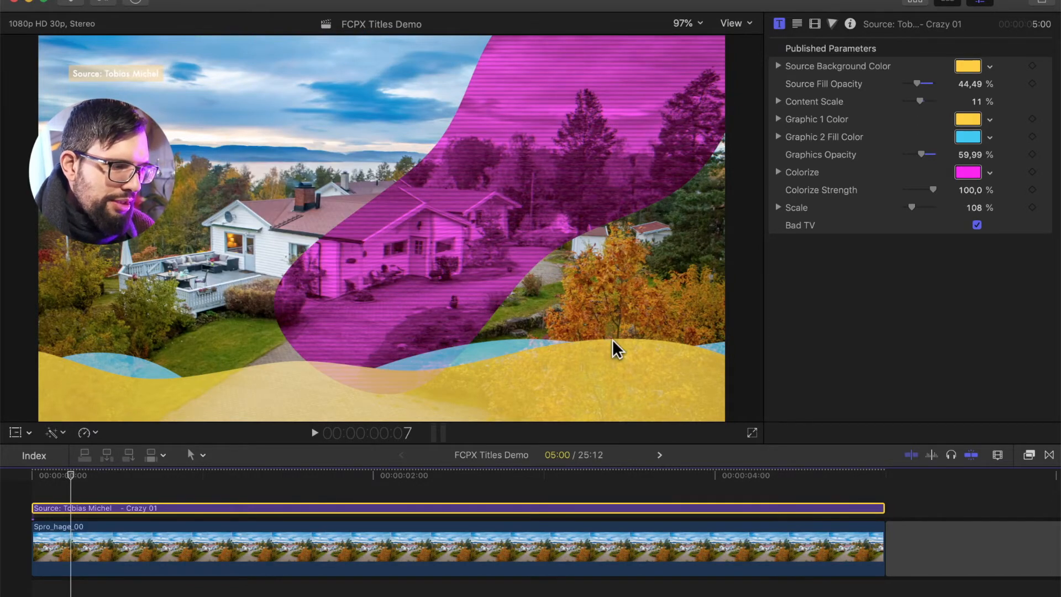
click(1044, 173)
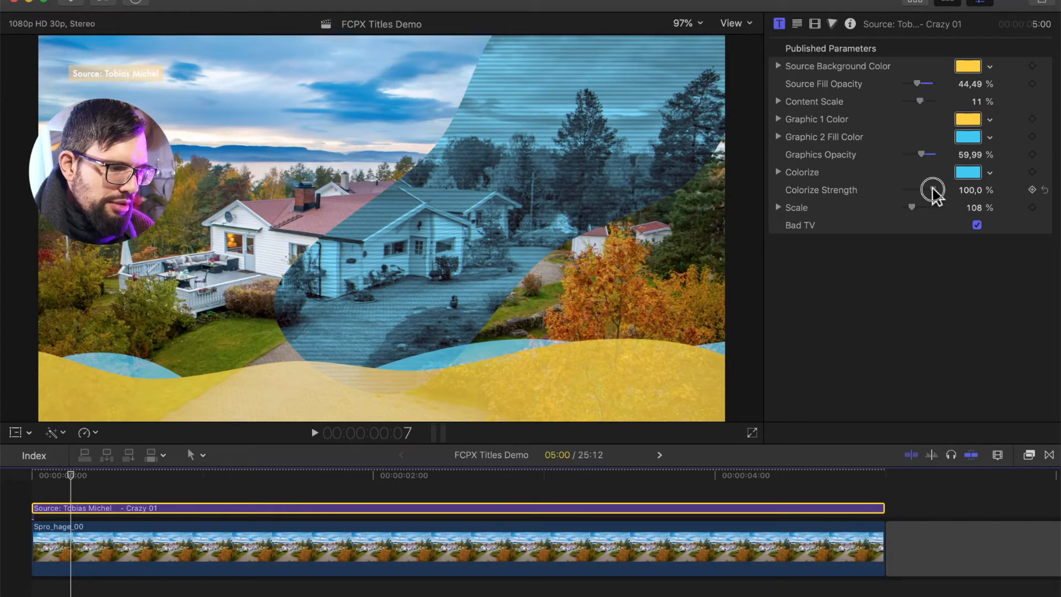
Set the title's Colorize Strength to 63,53 %
drag(933, 191, 907, 193)
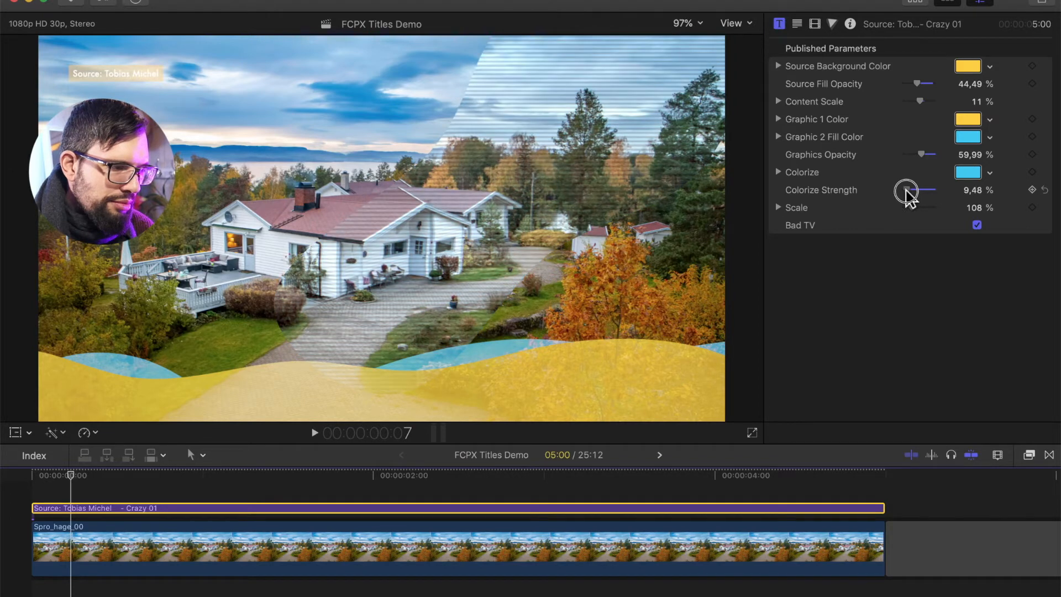
drag(907, 191, 921, 190)
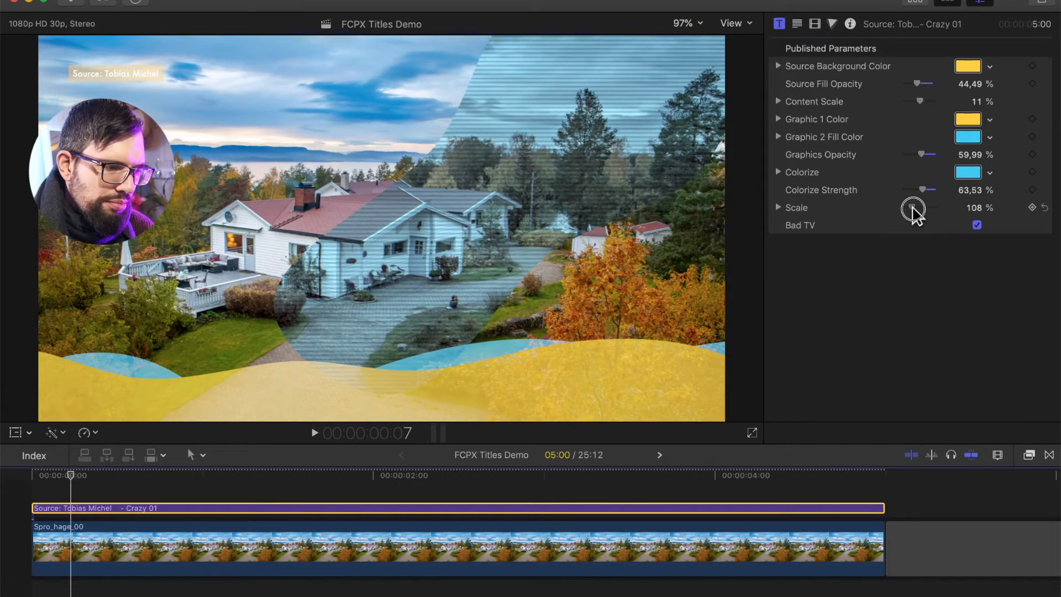
Set the title's Scale to 181 % and turn off the Bad TV option
mouse_move(912, 209)
mouse_down()
mouse_move(928, 215)
mouse_move(917, 208)
mouse_up()
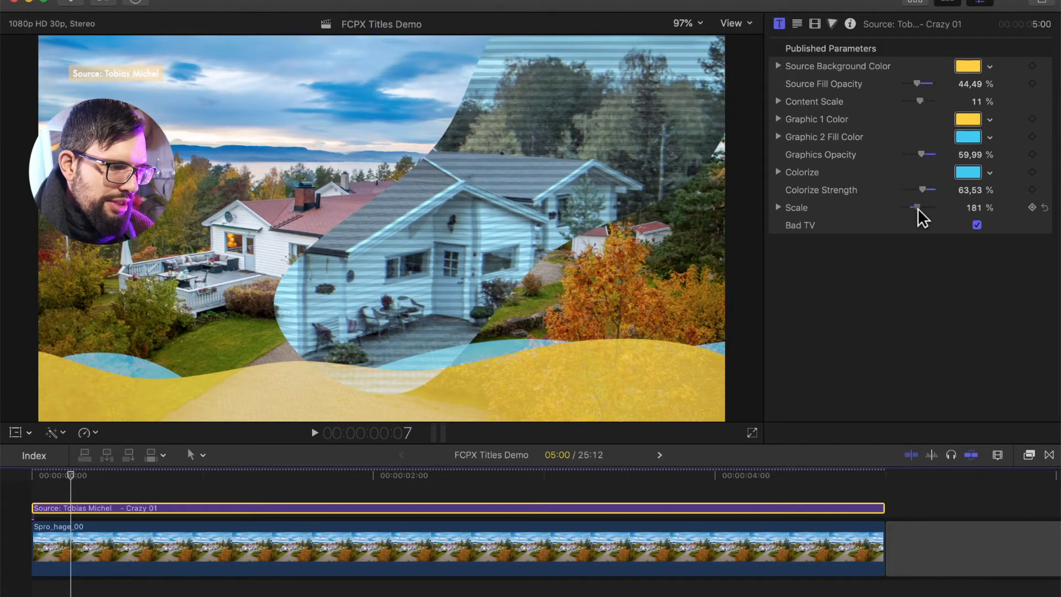
click(976, 224)
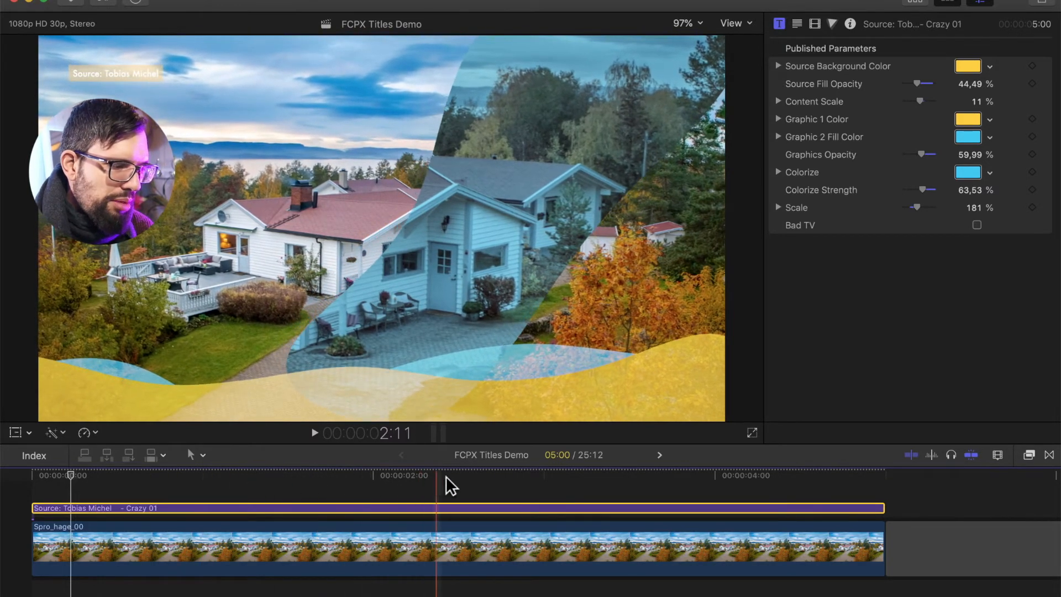
key(s)
key(s)
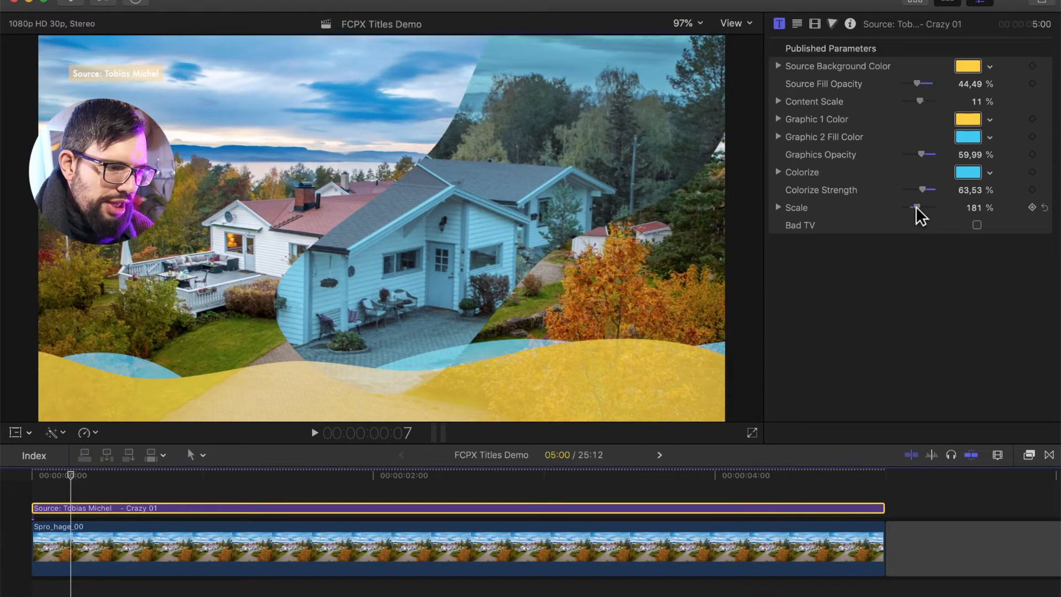
Set both the title's Scale and its Colorize Strength to 0 %
drag(917, 209, 879, 212)
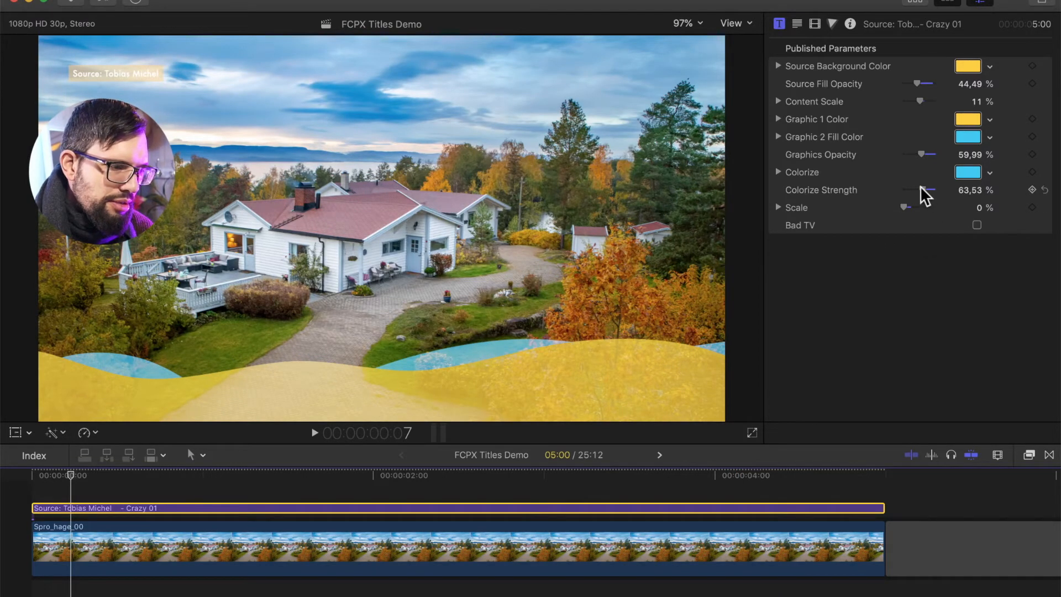
drag(921, 190, 840, 190)
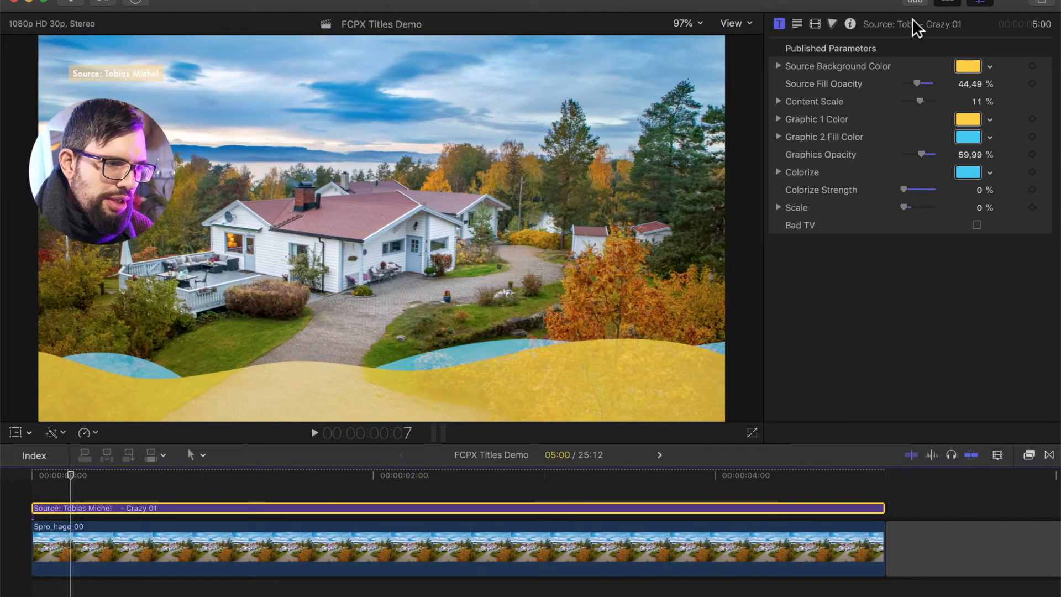
Connect the Square Tekst 1 title from the NAF 2018 titles above the Crazy 01 title at the playhead
click(918, 3)
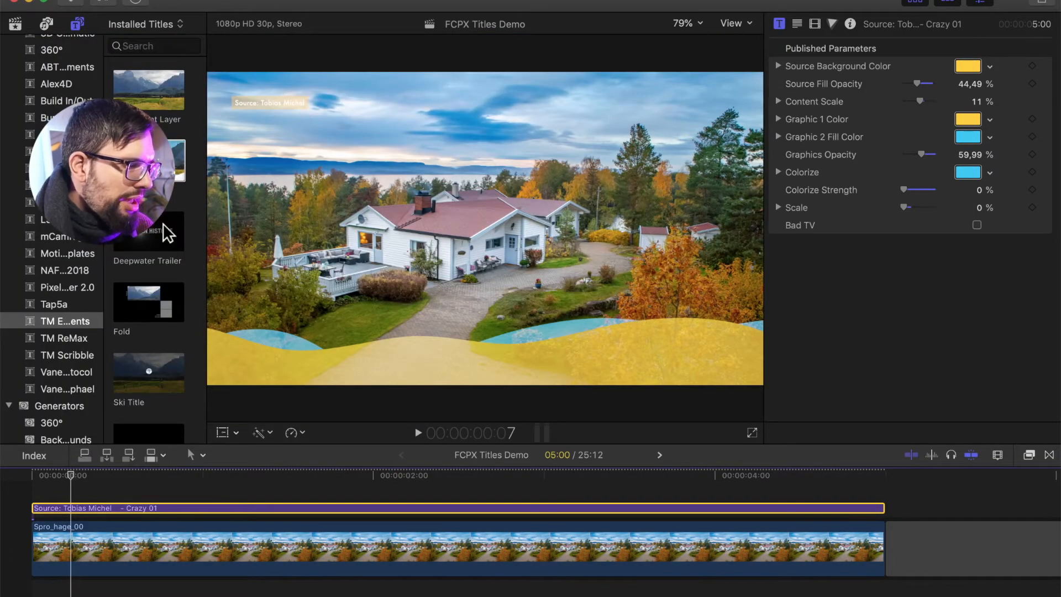
click(63, 185)
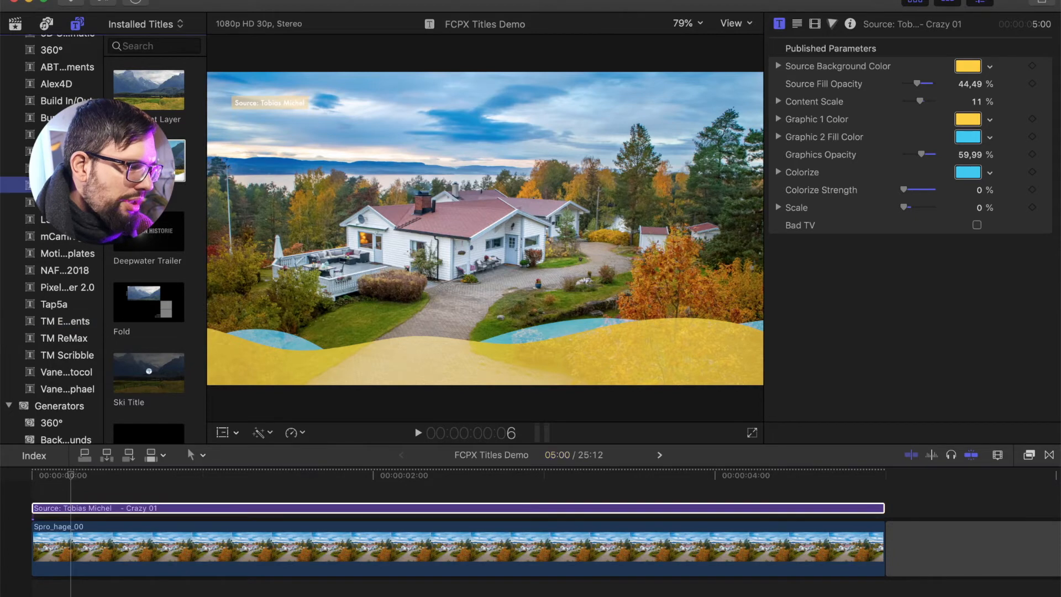
scroll(152, 225, down, 1)
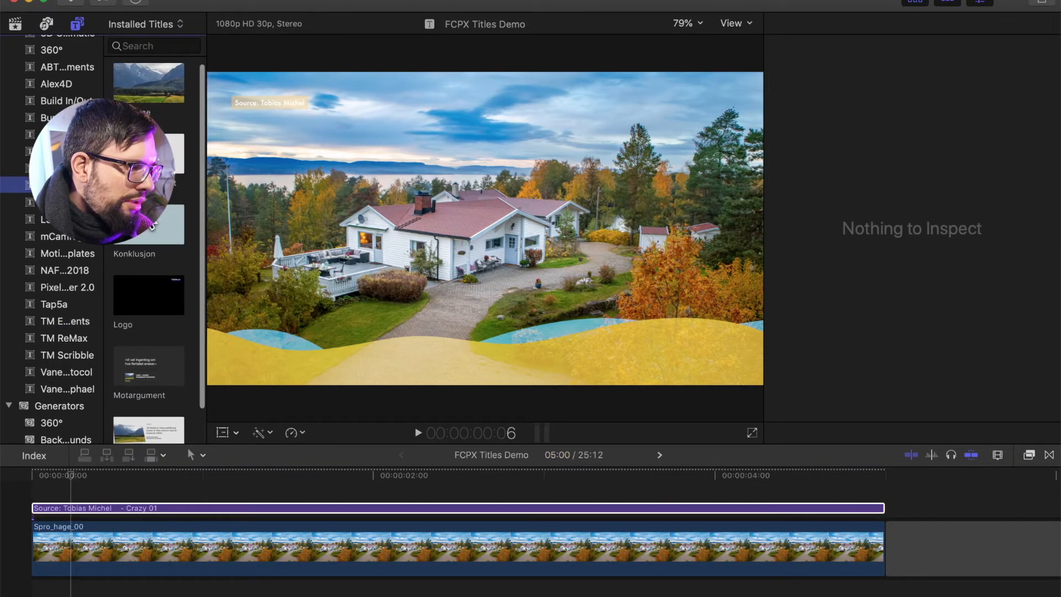
click(62, 269)
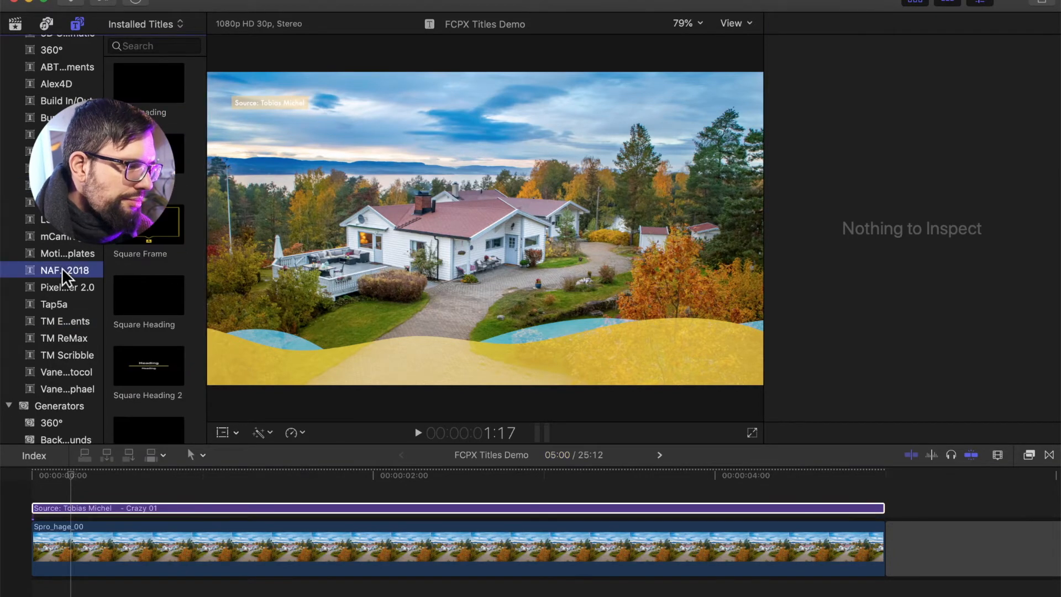
scroll(153, 318, down, 5)
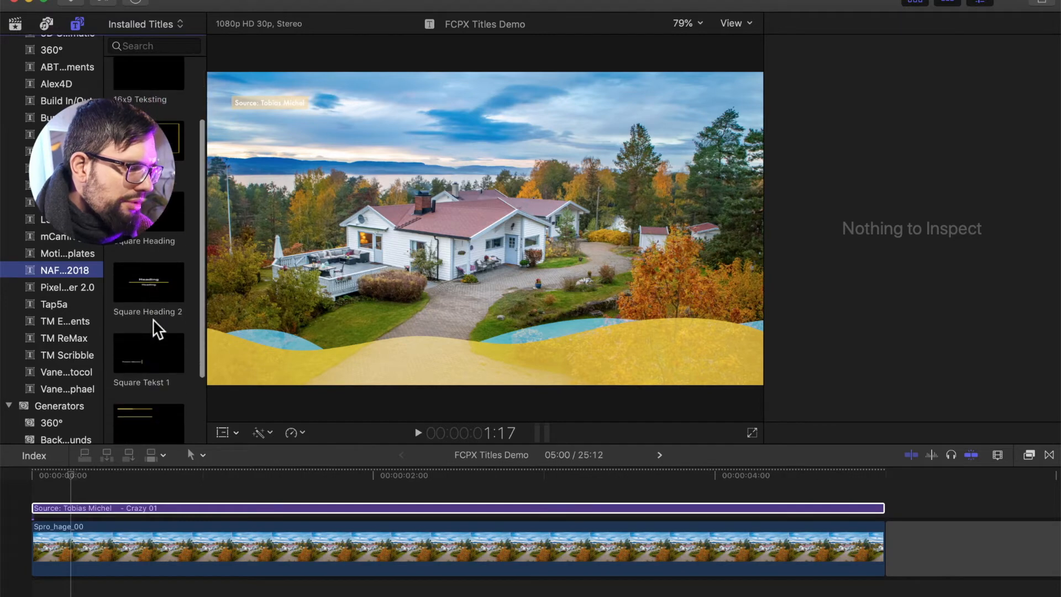
scroll(152, 326, down, 1)
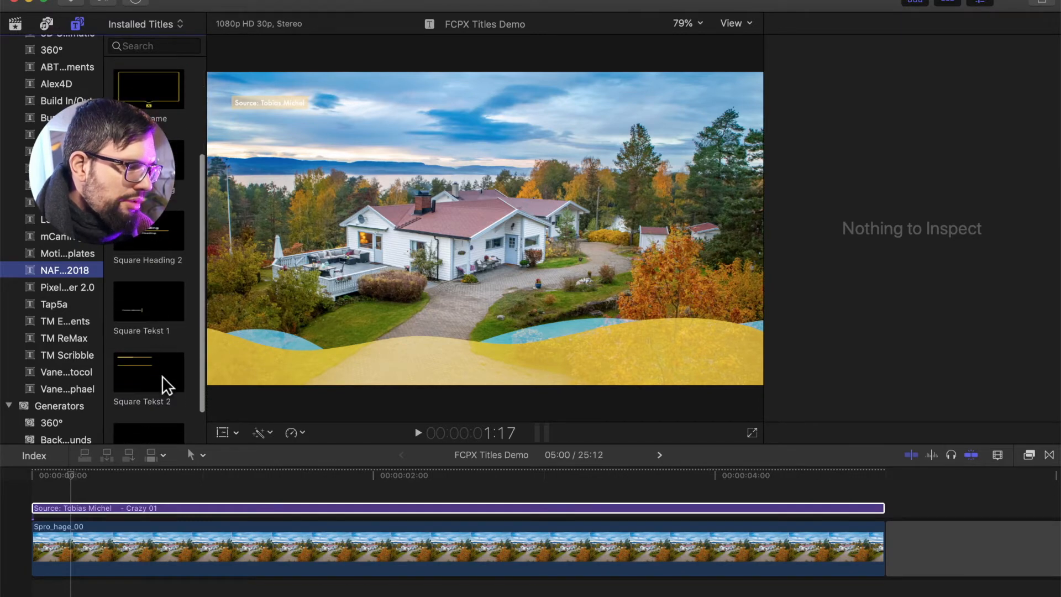
click(141, 310)
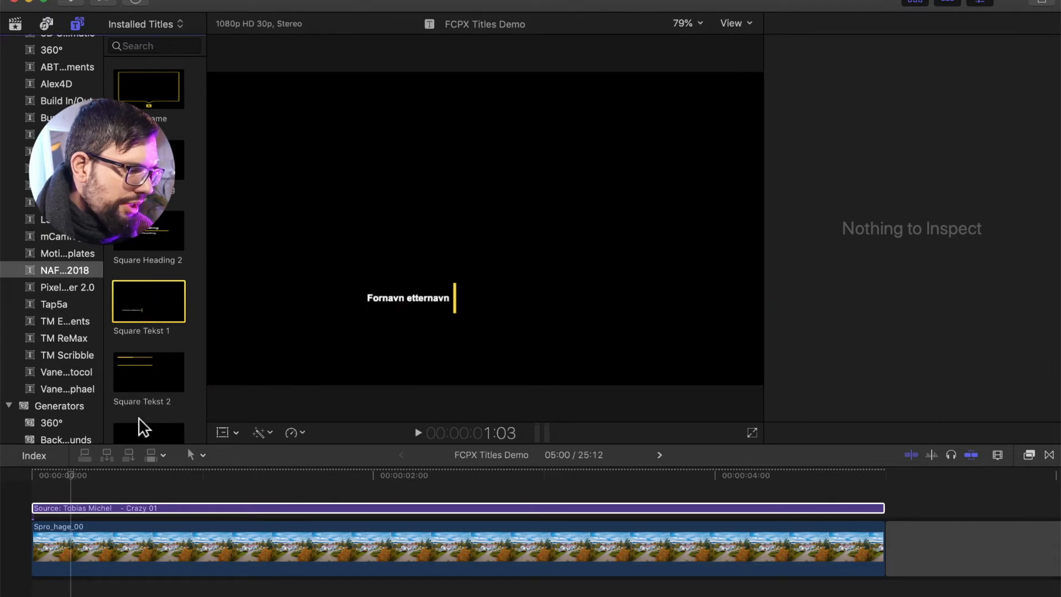
click(89, 506)
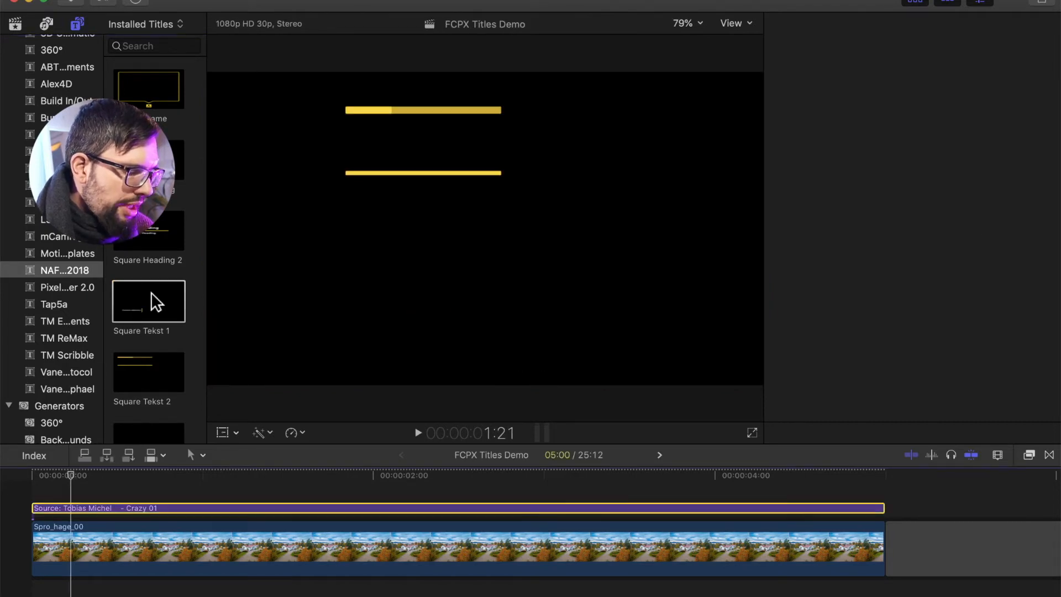
key(q)
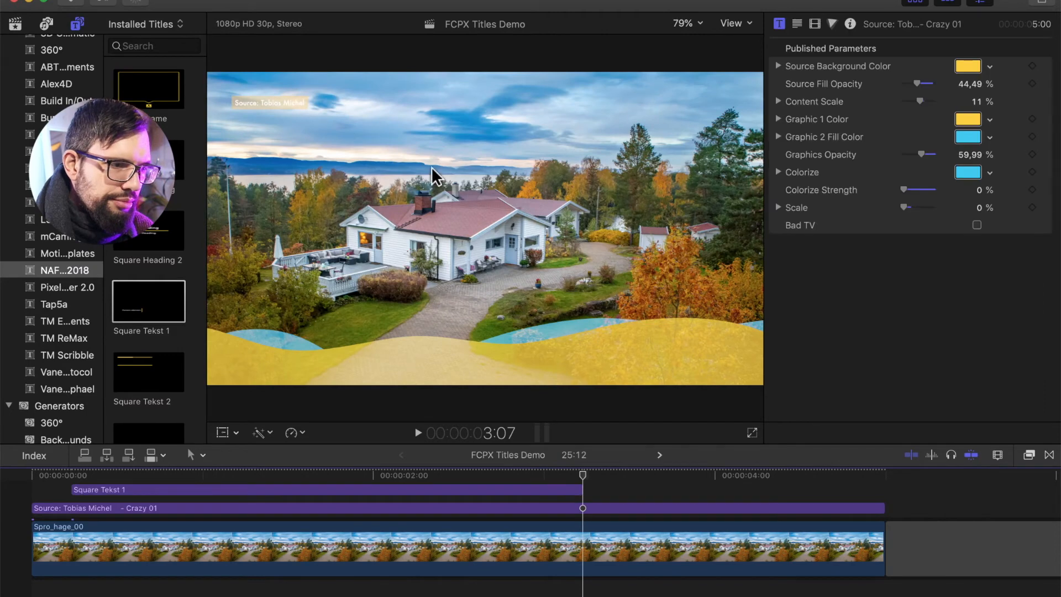
Nudge the Square Tekst 1 name text slightly to the right with the Transform tool
click(916, 2)
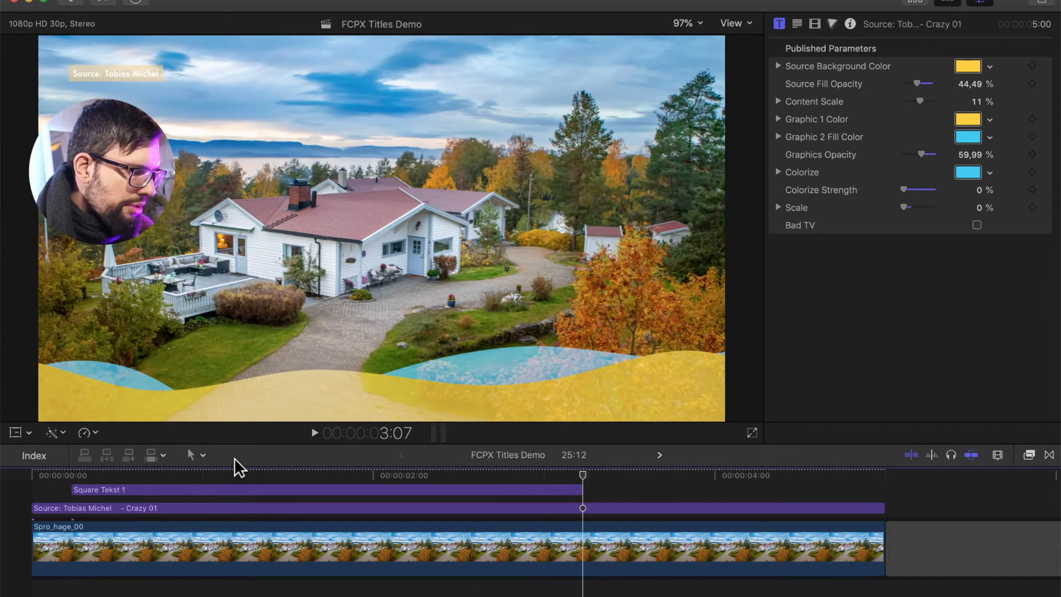
click(224, 476)
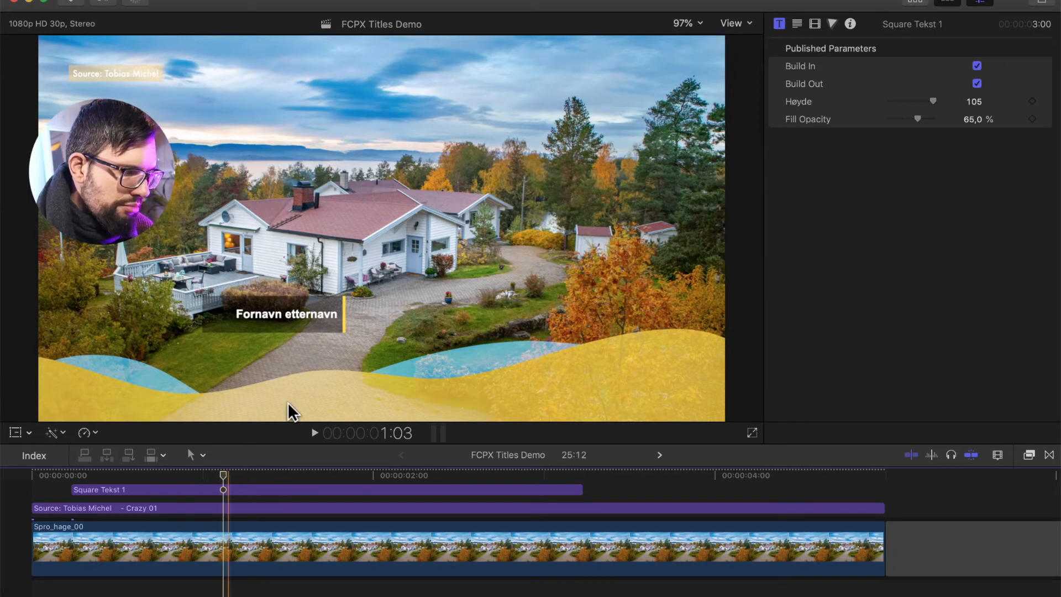
click(17, 432)
click(308, 312)
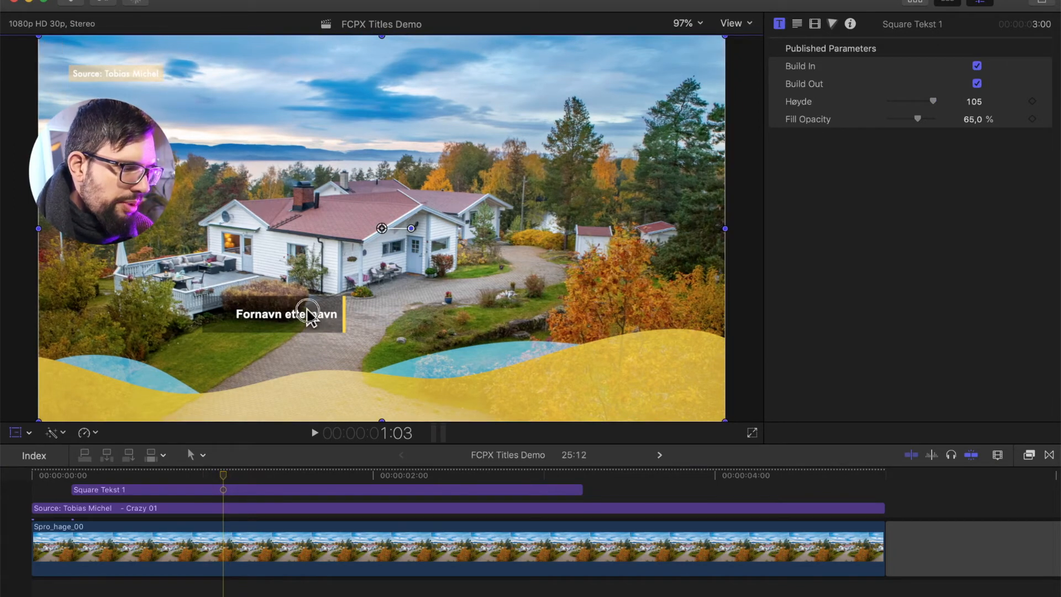
mouse_move(308, 313)
mouse_down()
mouse_move(320, 379)
mouse_move(433, 332)
mouse_move(449, 371)
mouse_move(370, 316)
mouse_move(406, 318)
mouse_move(322, 315)
mouse_up()
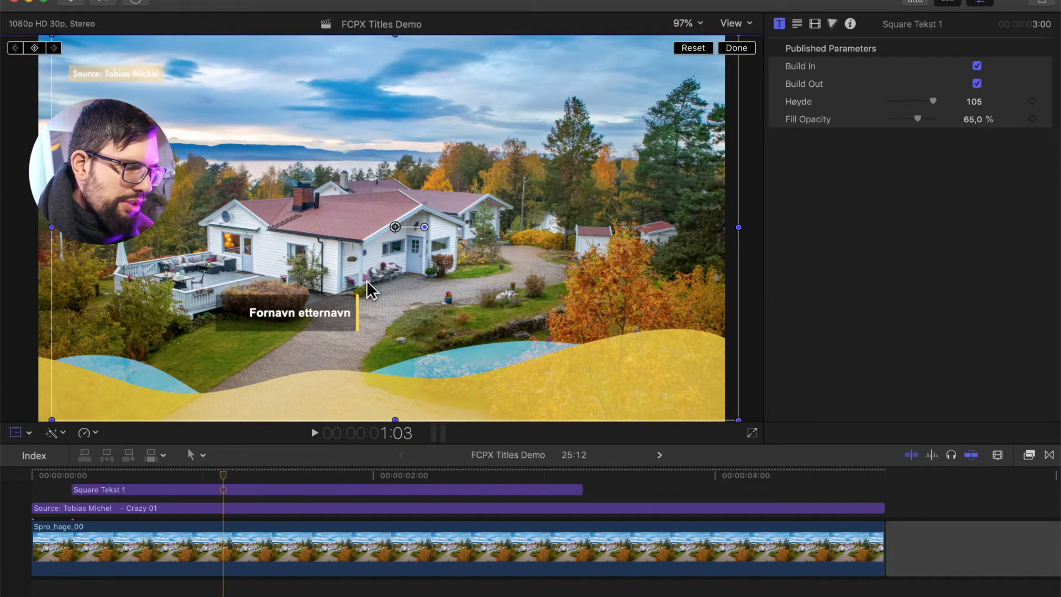
click(739, 49)
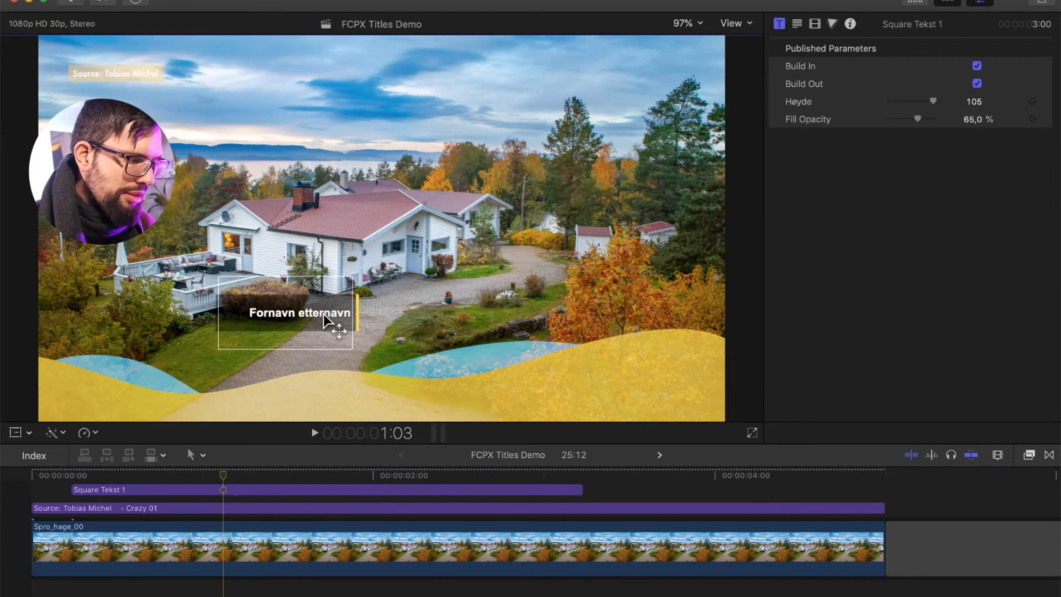
Replace the Square Tekst 1 text with "Name Lastname" and a second line reading "two lines"
click(324, 313)
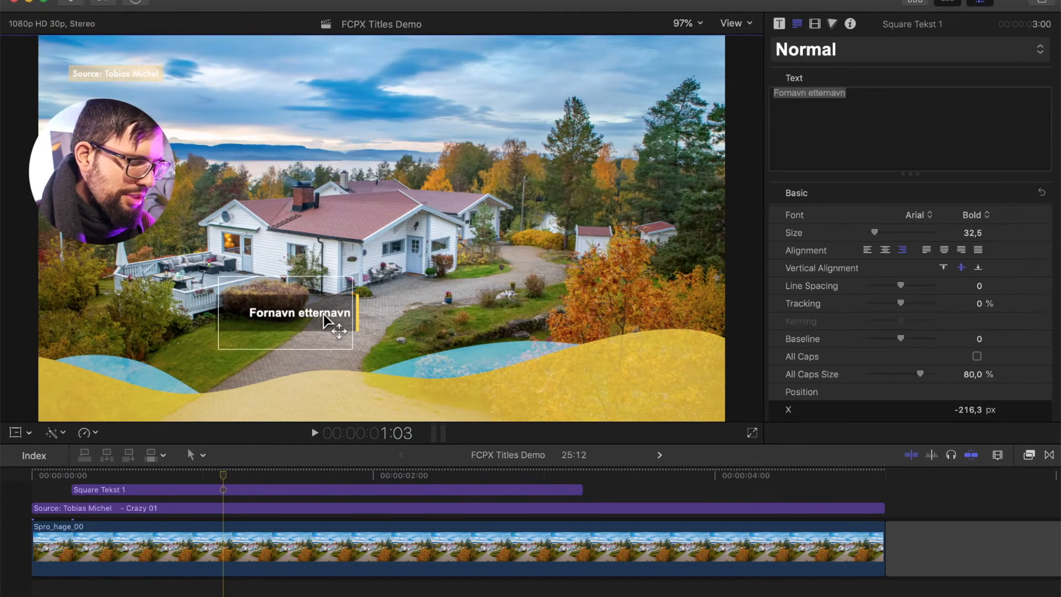
double_click(324, 314)
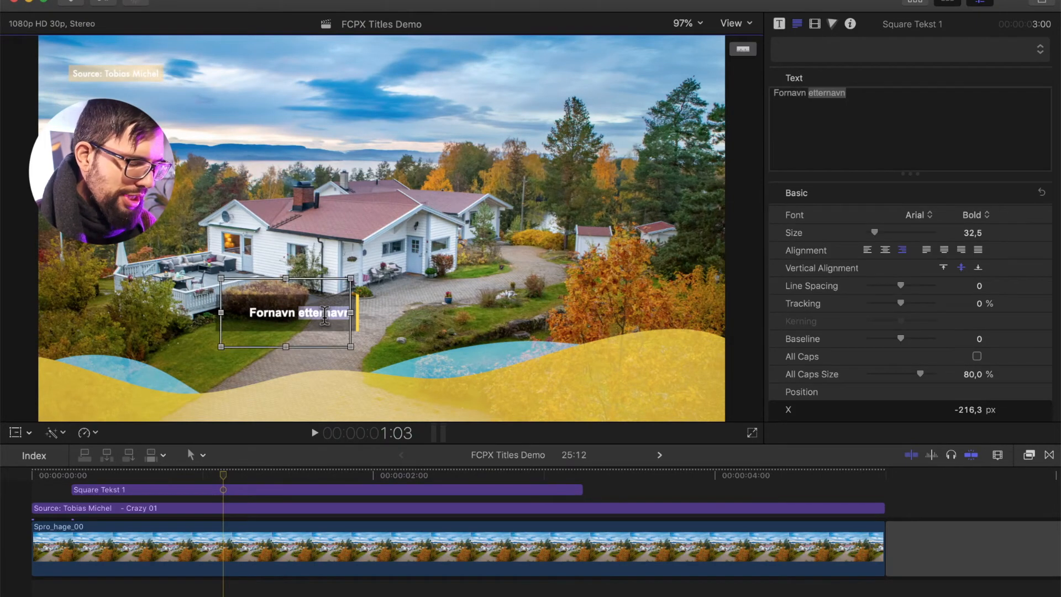
key(super+a)
text(Name Lastname)
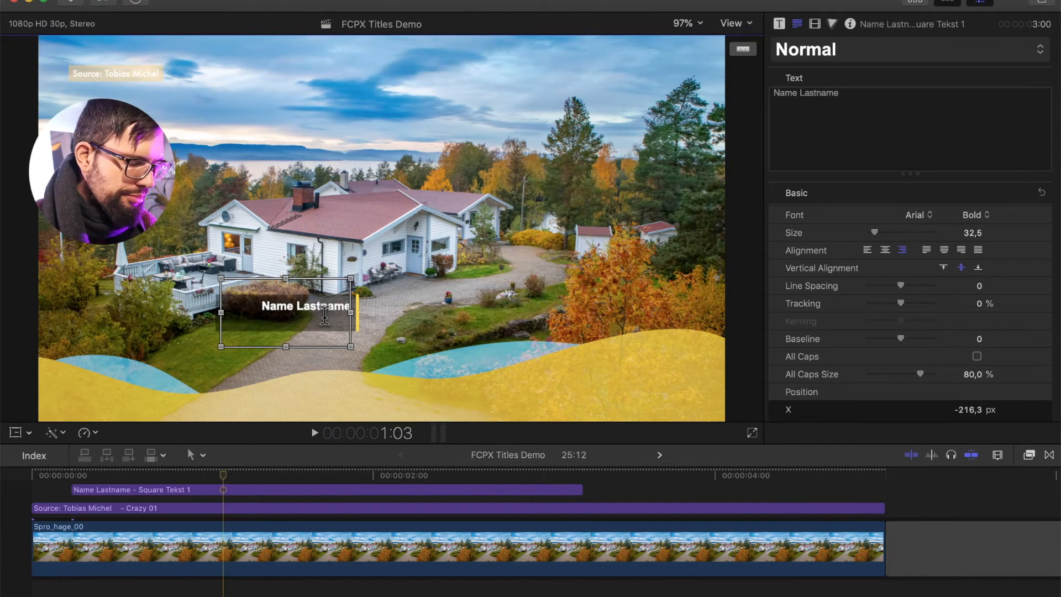
key(Return)
text(two lines)
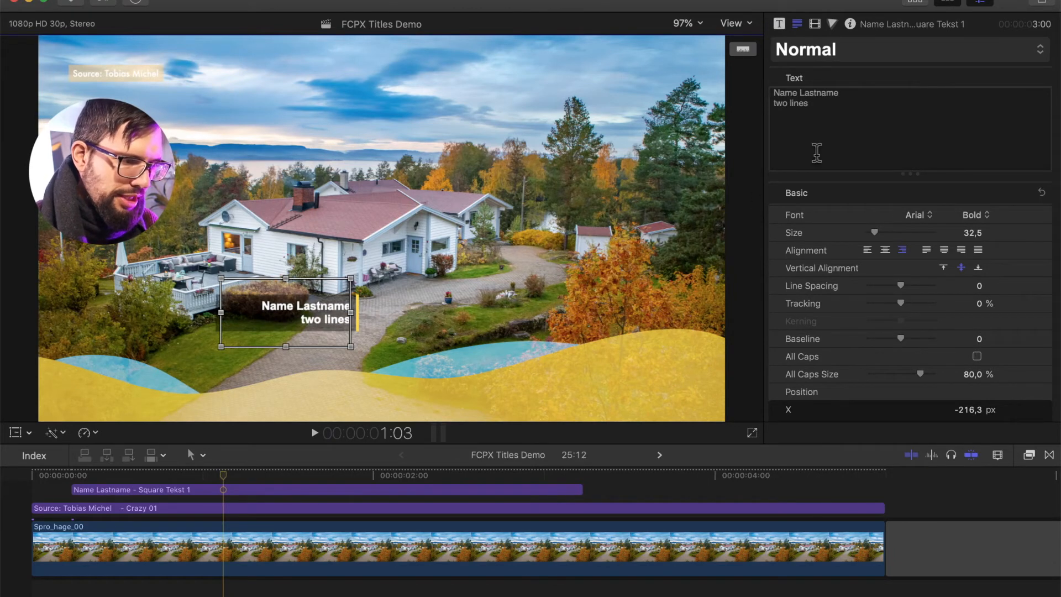
click(817, 153)
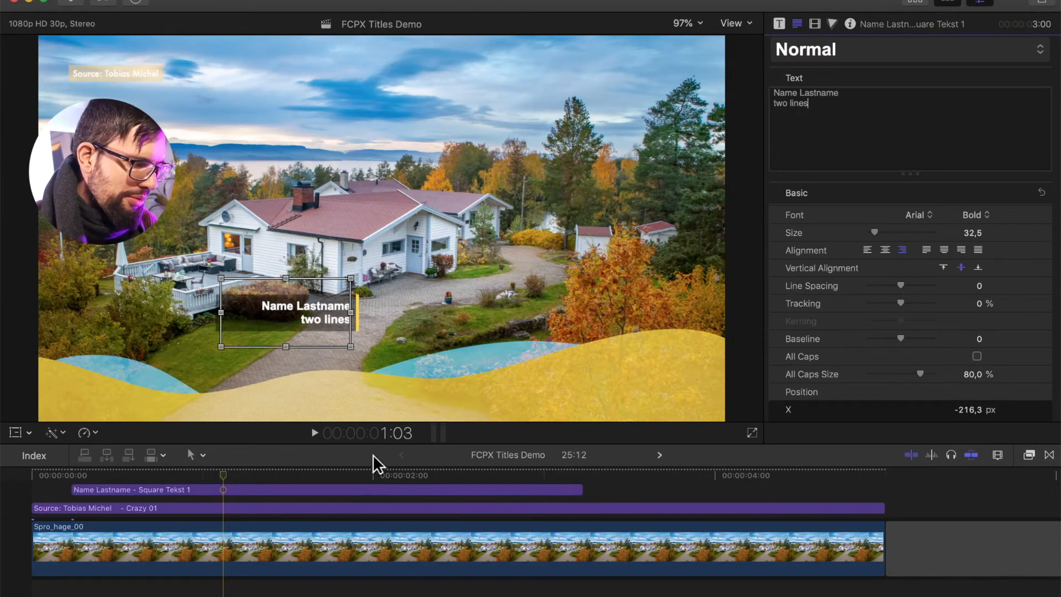
Select the Crazy 01 title and turn its Bad TV option back on
click(327, 472)
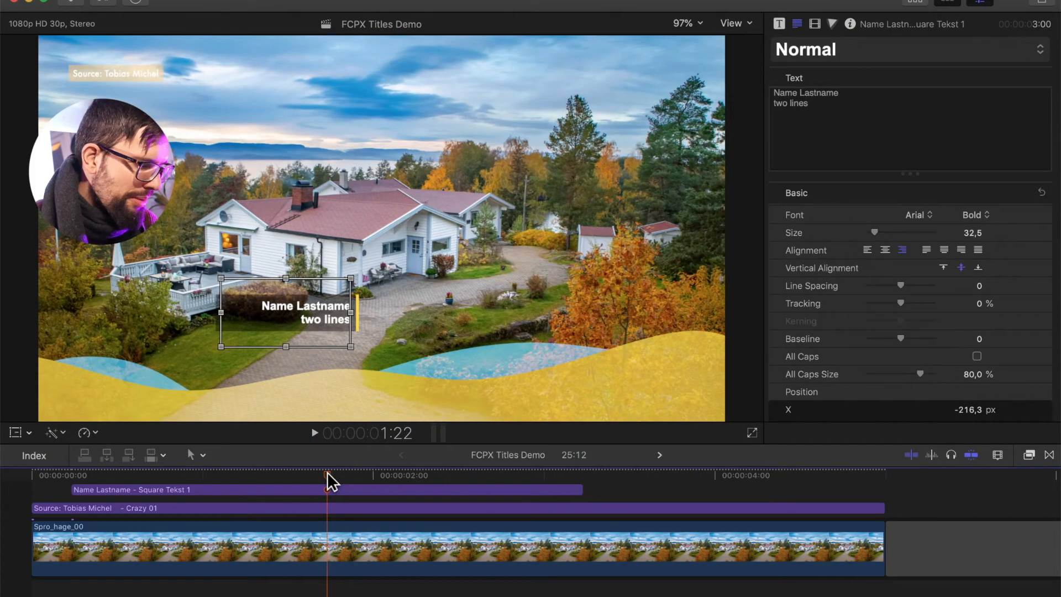
click(330, 507)
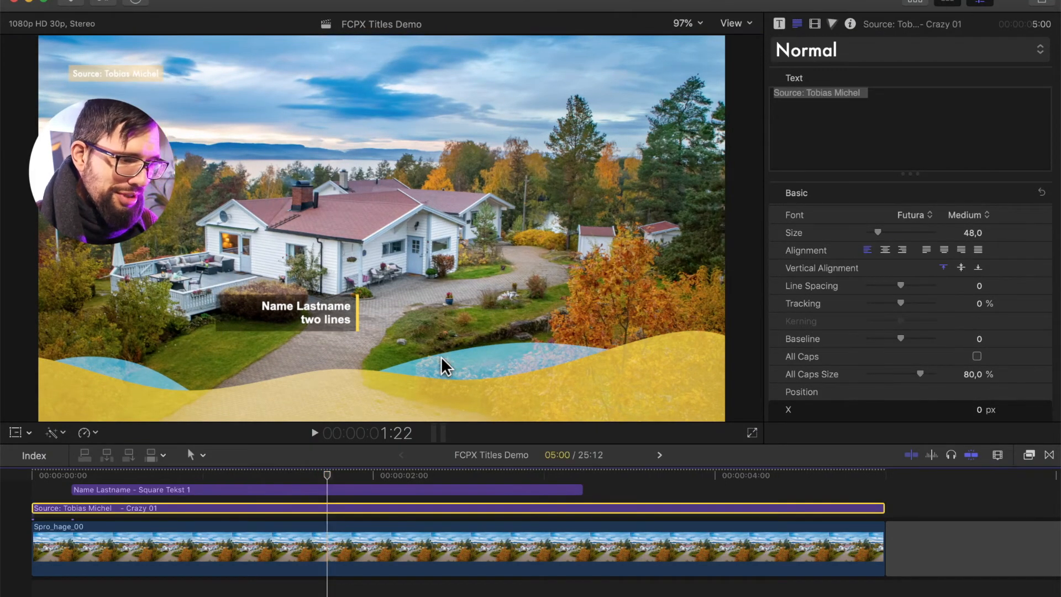
click(780, 23)
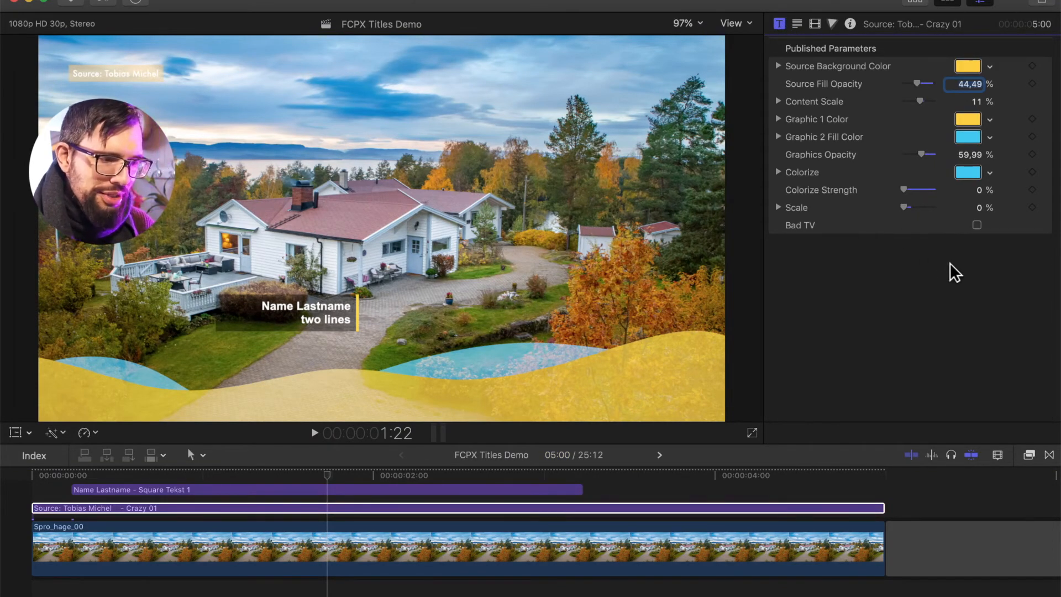
click(977, 225)
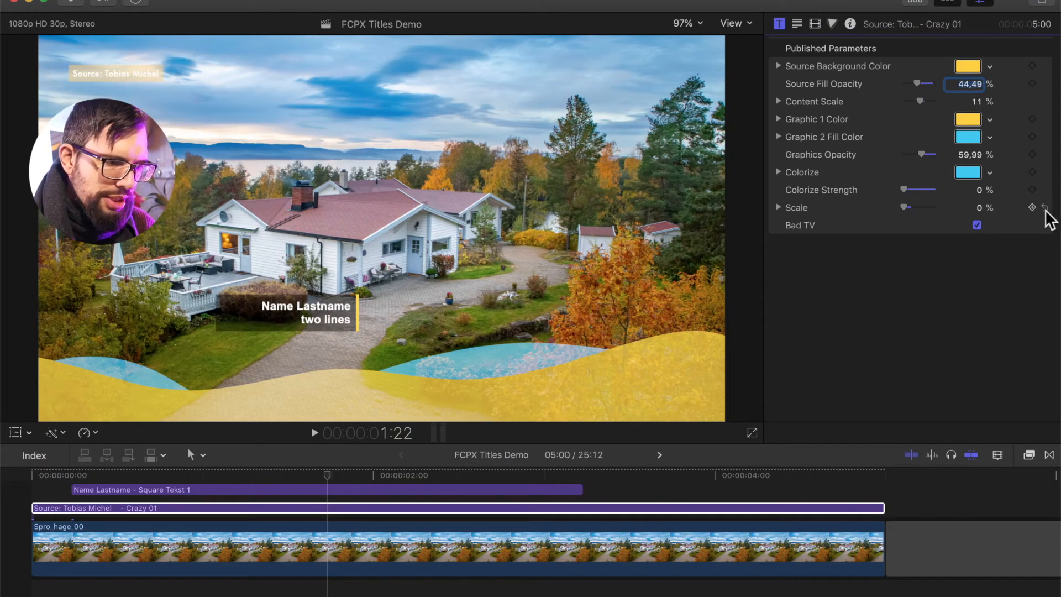
Reset the Crazy 01 title's Scale and set its Colorize Strength to 100 %
click(1045, 208)
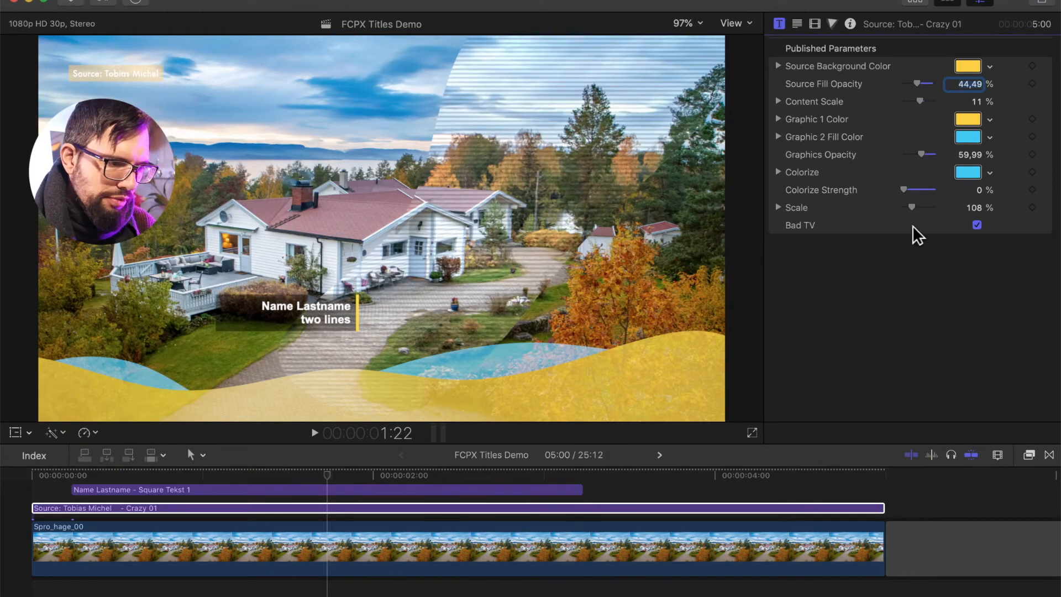
click(932, 190)
drag(934, 190, 942, 190)
Enlarge the two-line name title and reposition it over the house with the Transform tool
drag(306, 312, 255, 262)
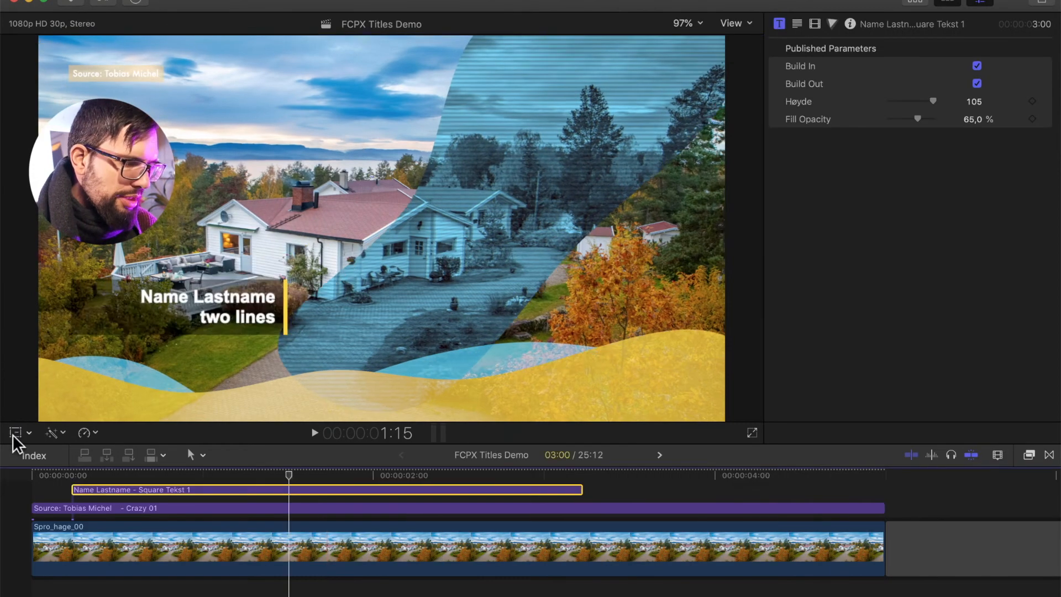
click(15, 434)
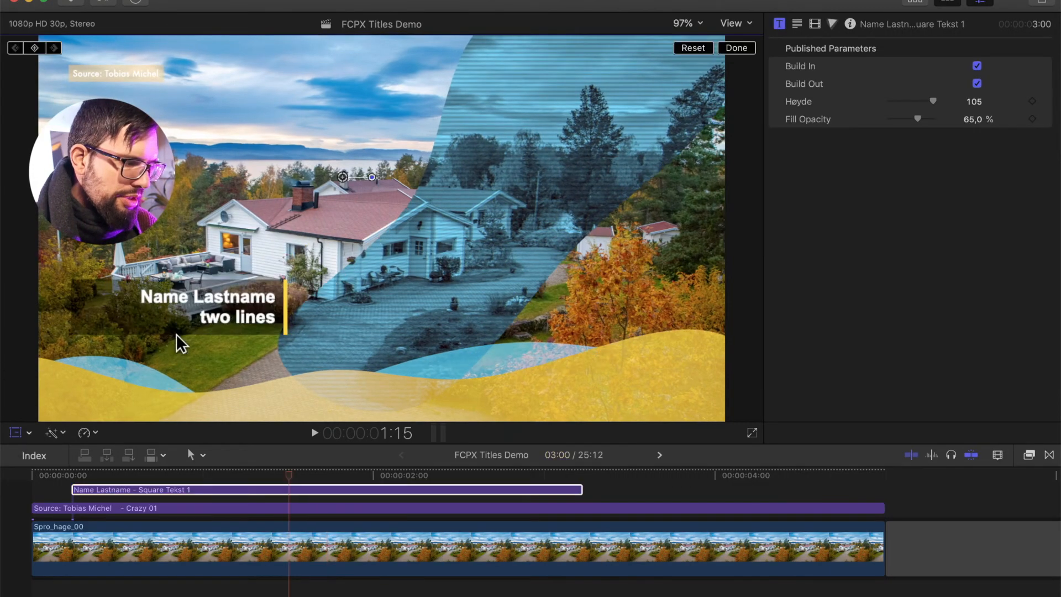
drag(211, 309, 273, 292)
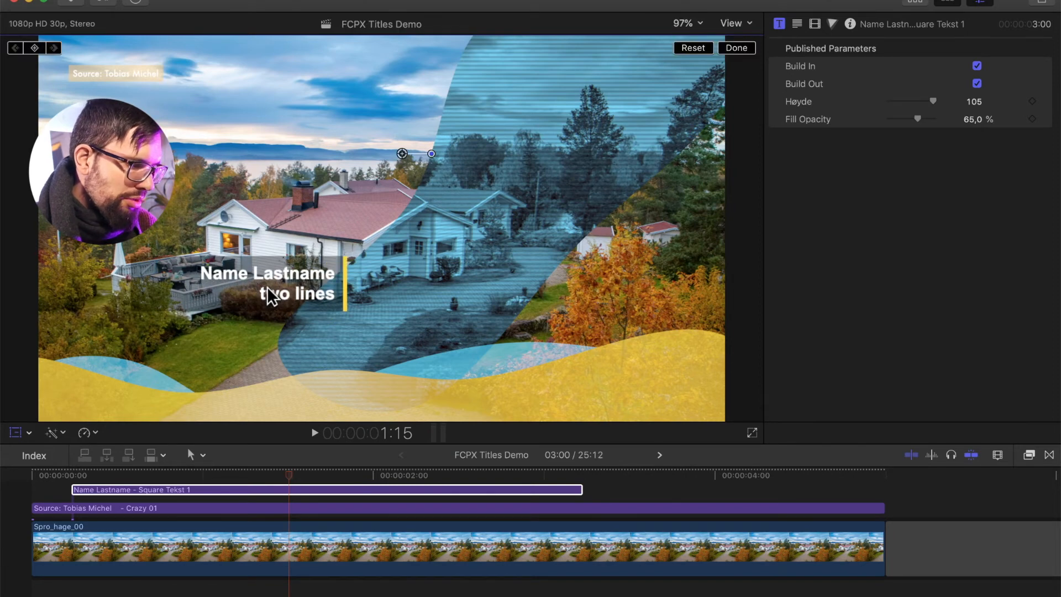
click(16, 434)
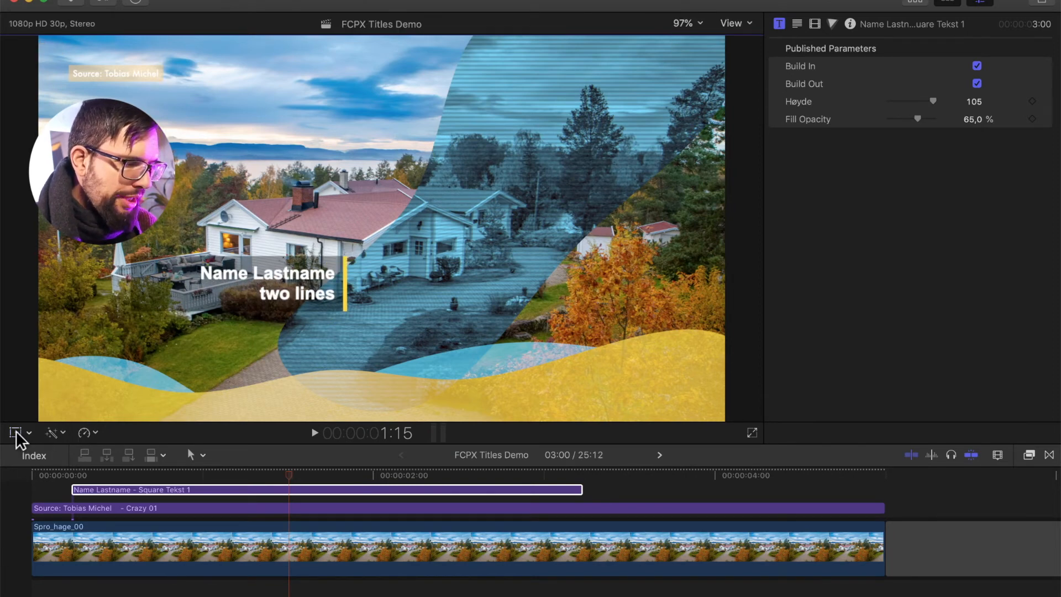
Move the Crazy 01 title onto the lane above the Square Tekst 1 title in the timeline
click(267, 485)
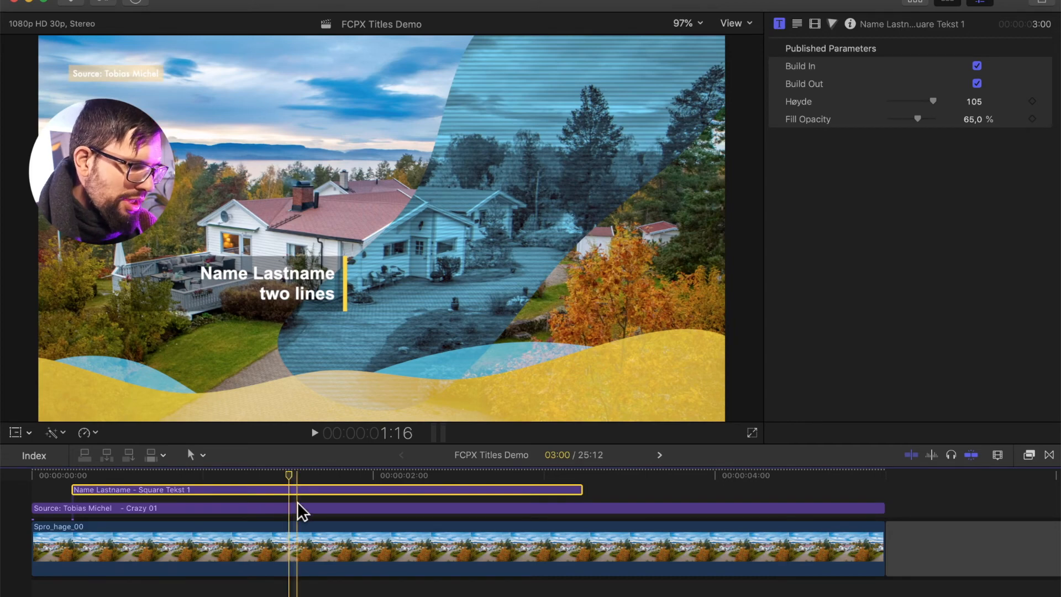
click(290, 505)
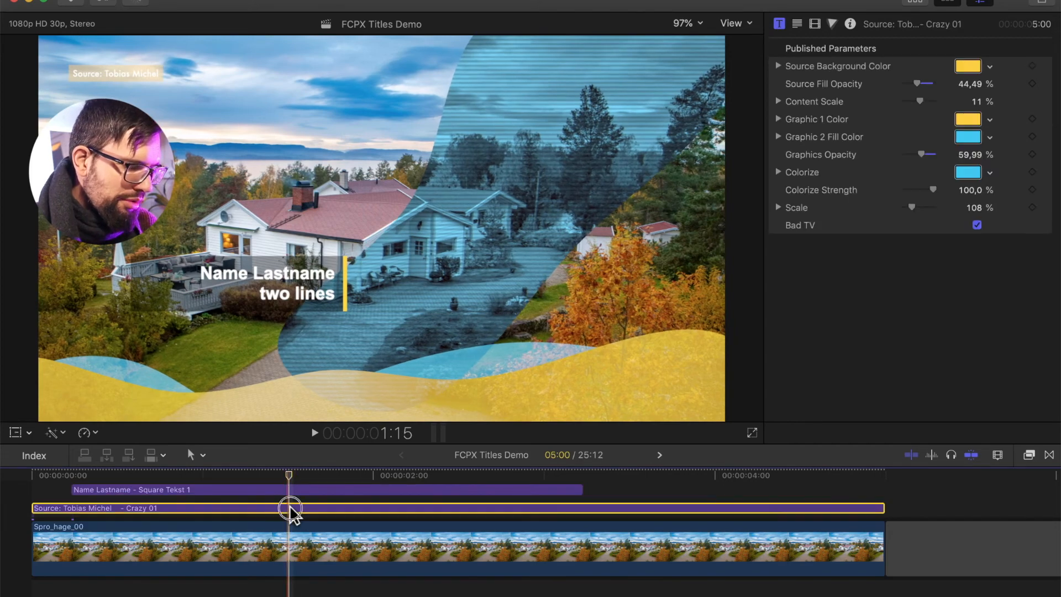
drag(289, 505, 291, 487)
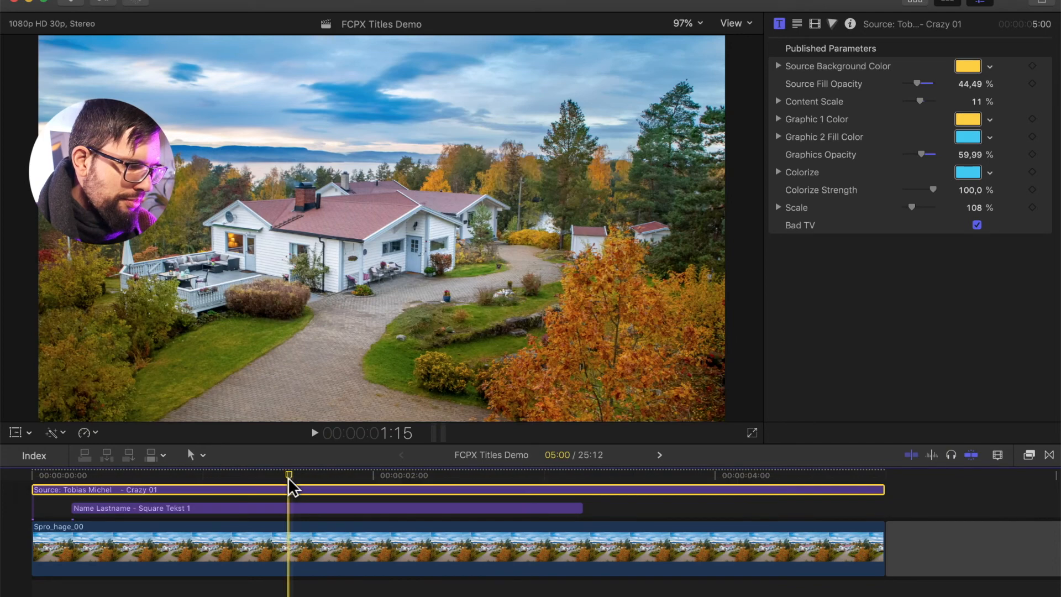